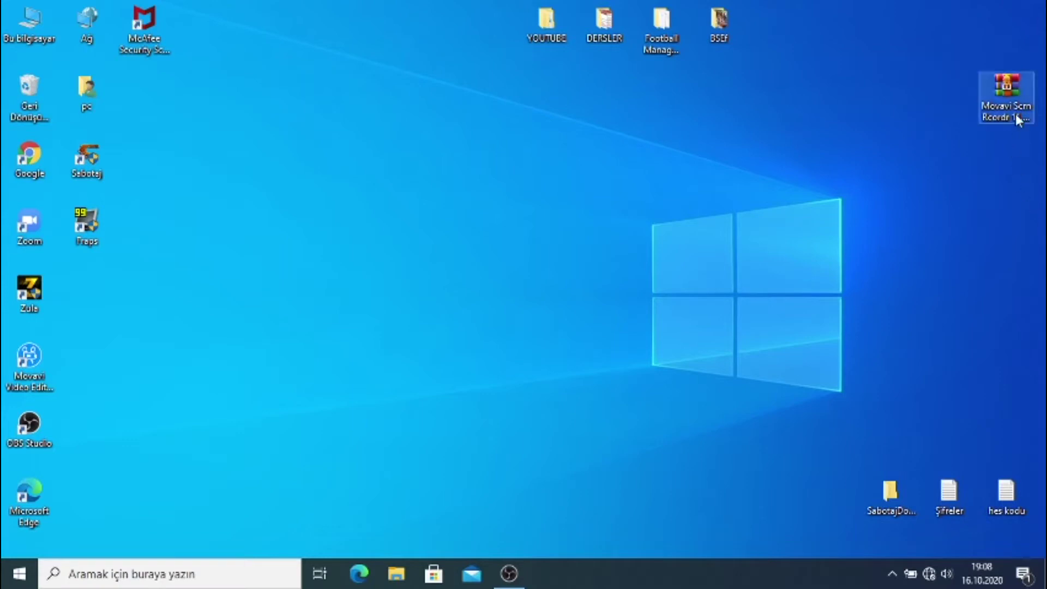
# Step: Extract the inner Movavi Screen Recorder folder from the Movavi Scrn Rcordr 11.1.0.0 archive onto the desktop and close the archive
pyautogui.moveTo(1014, 112); pyautogui.dragTo(960, 158)
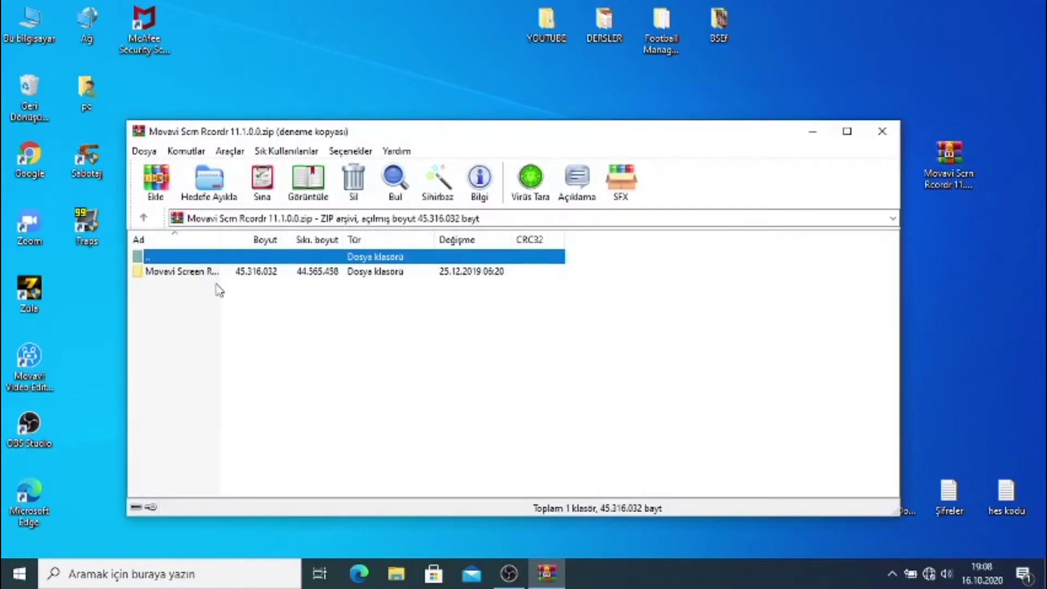
pyautogui.doubleClick(411, 274)
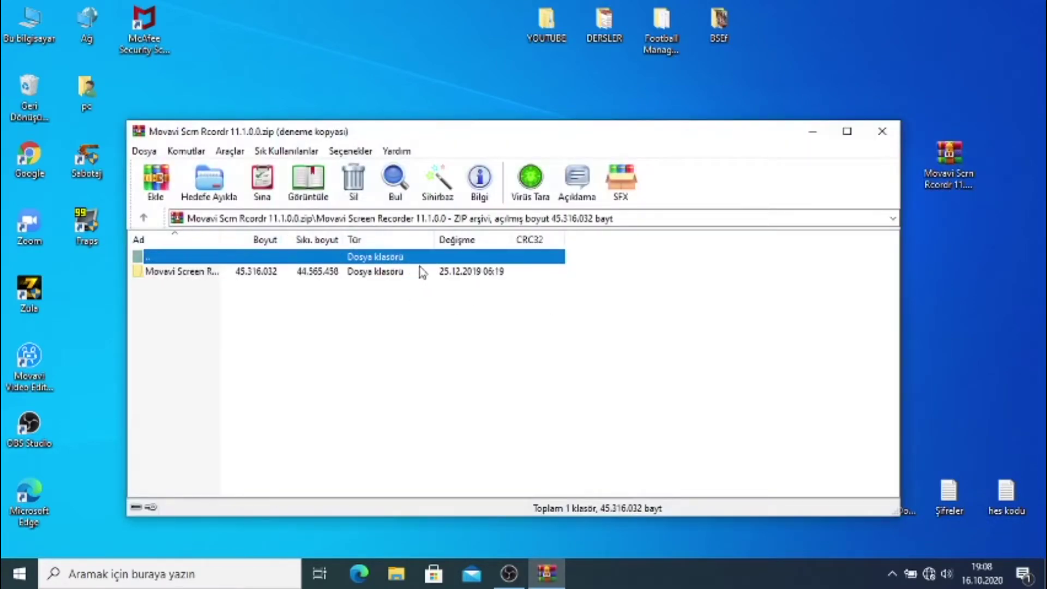
pyautogui.moveTo(404, 276); pyautogui.dragTo(954, 288)
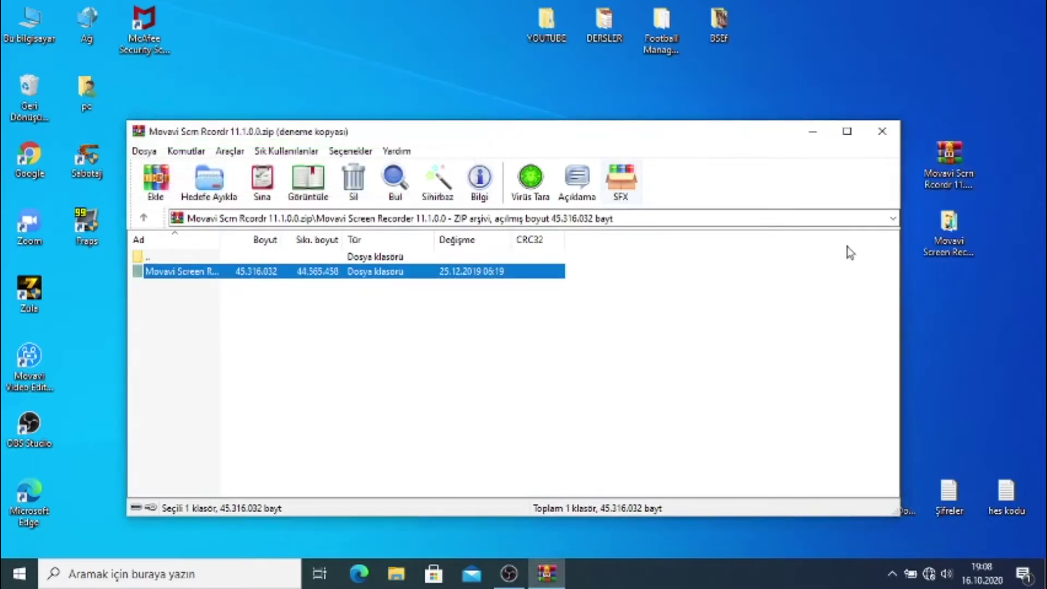
pyautogui.click(882, 131)
pyautogui.moveTo(927, 240); pyautogui.dragTo(948, 272)
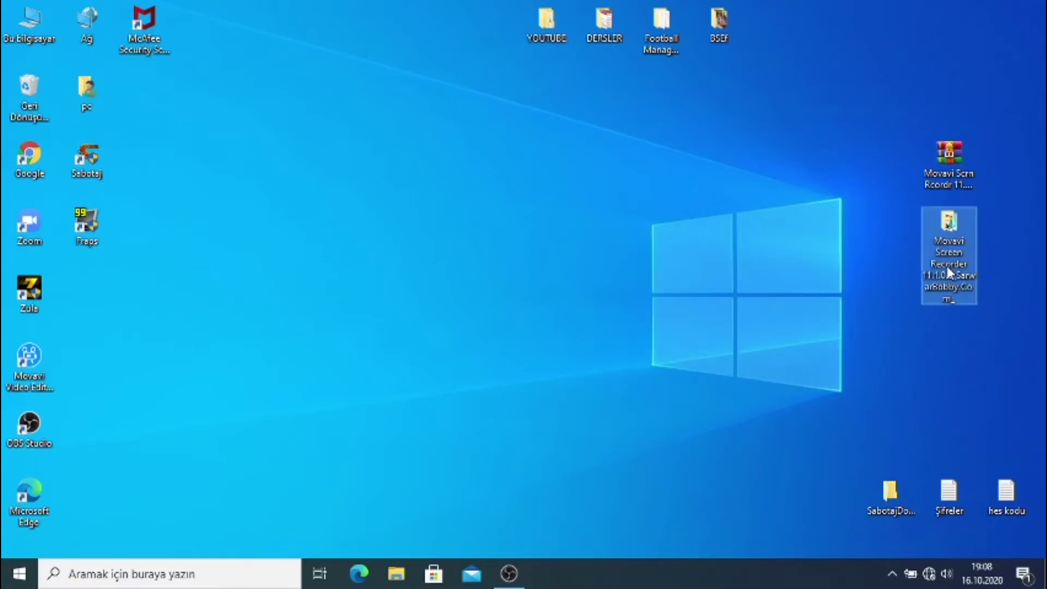
# Step: Run MovaviScreenRecorderSetup from the extracted folder, accept the licence agreement and start the installation
pyautogui.doubleClick(947, 267)
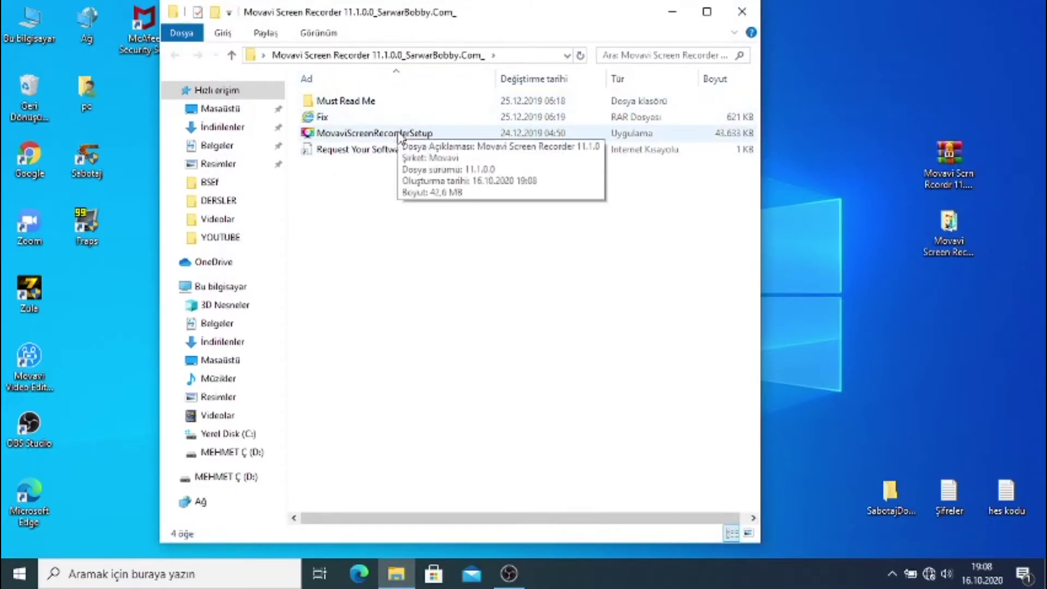
pyautogui.doubleClick(432, 133)
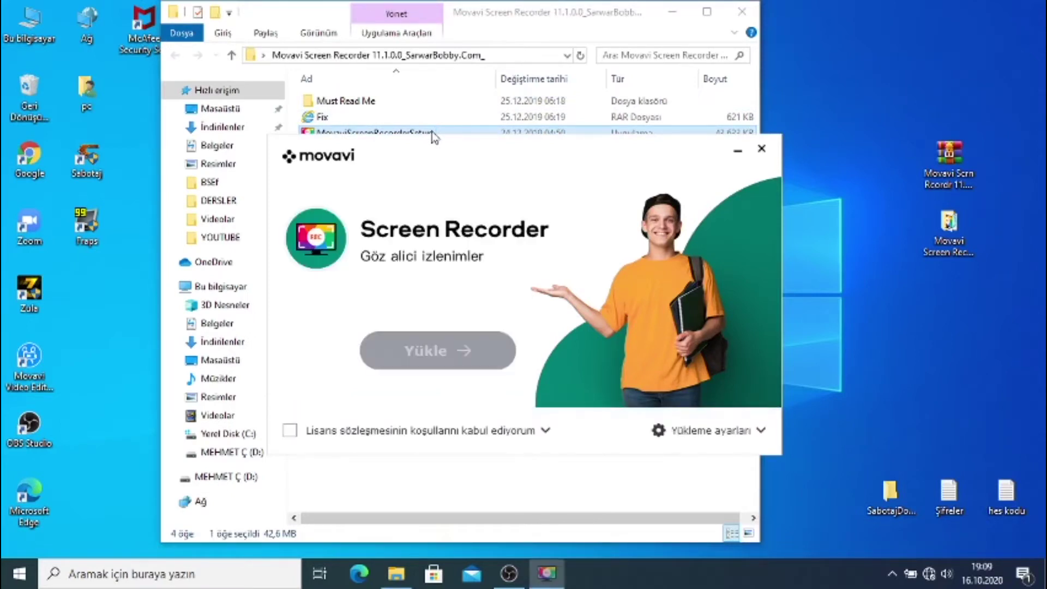
pyautogui.click(289, 431)
pyautogui.click(395, 362)
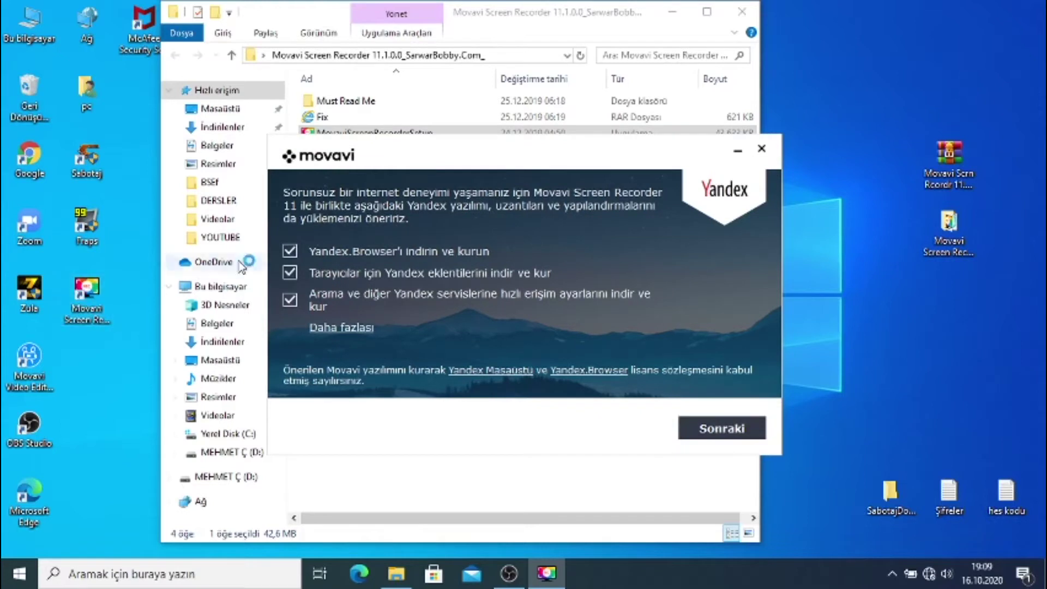
# Step: Decline all three Yandex offers and finish the setup without launching the program, clearing the windows off the desktop
pyautogui.click(291, 252)
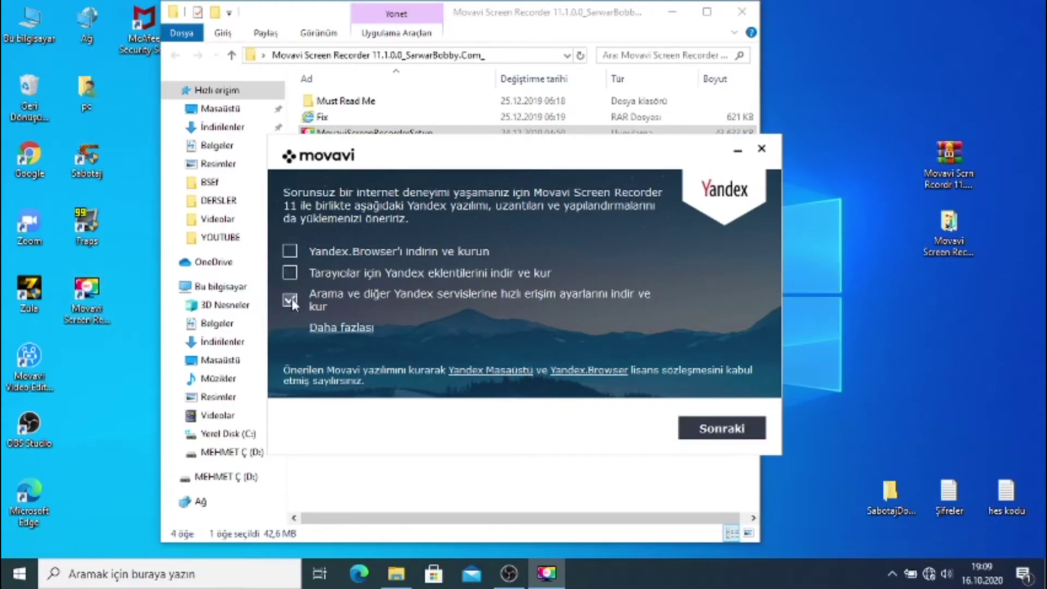
pyautogui.click(698, 433)
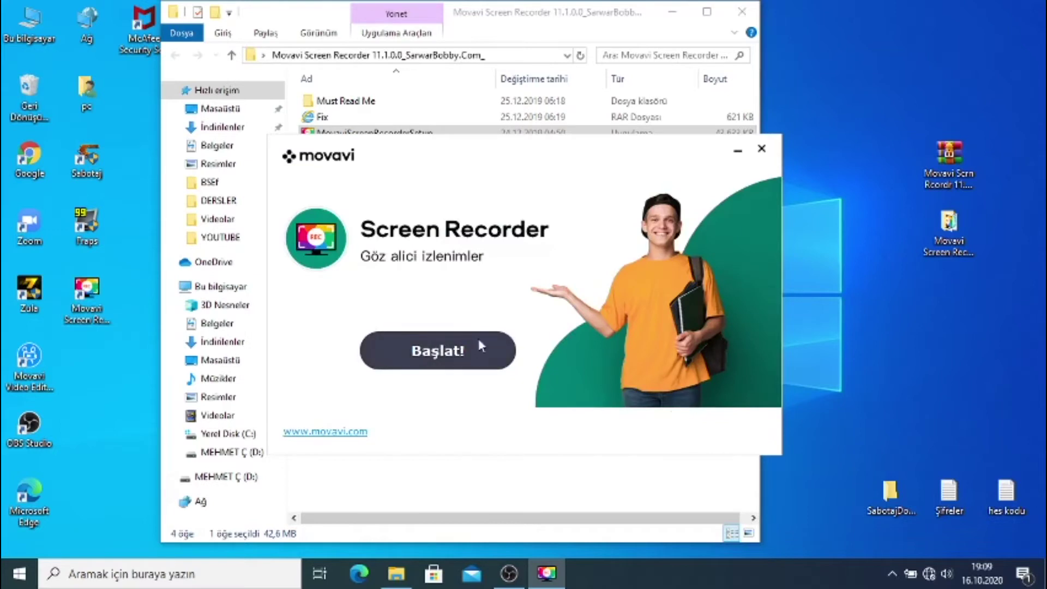
pyautogui.click(761, 149)
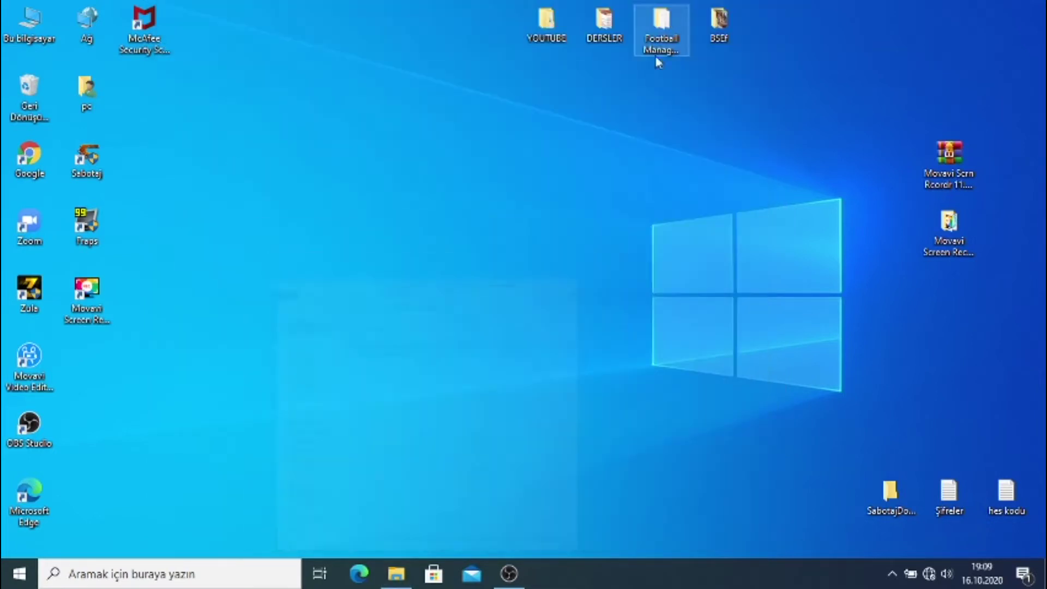
pyautogui.click(673, 11)
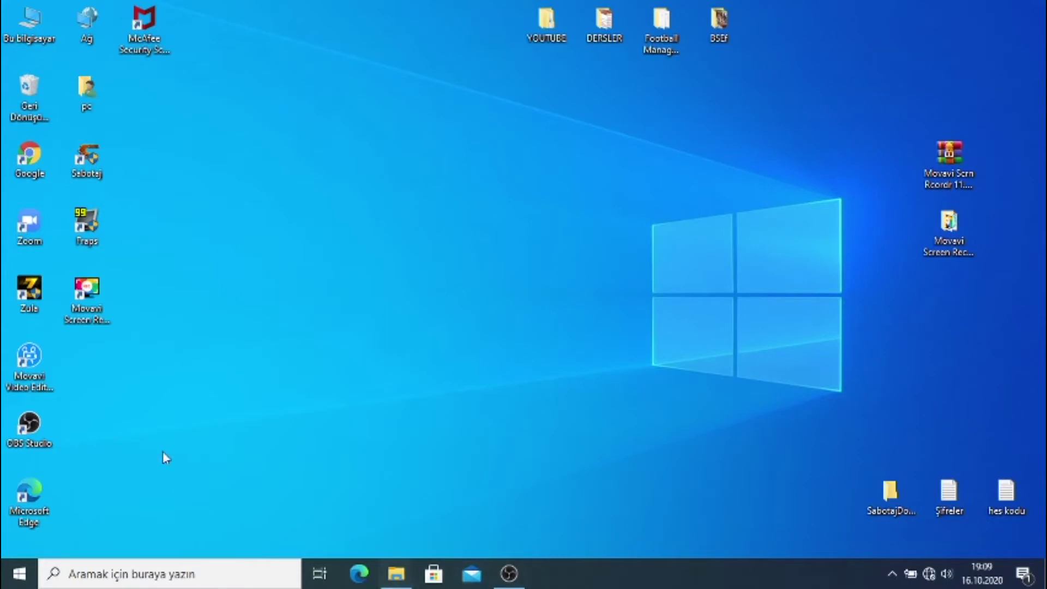
# Step: Open the file location of the Movavi Screen Recorder 11 shortcut and delete the ScreenRecorder application there
pyautogui.moveTo(96, 292)
pyautogui.mouseDown()
pyautogui.moveTo(182, 322)
pyautogui.moveTo(345, 270)
pyautogui.moveTo(309, 304)
pyautogui.moveTo(82, 302)
pyautogui.mouseUp()
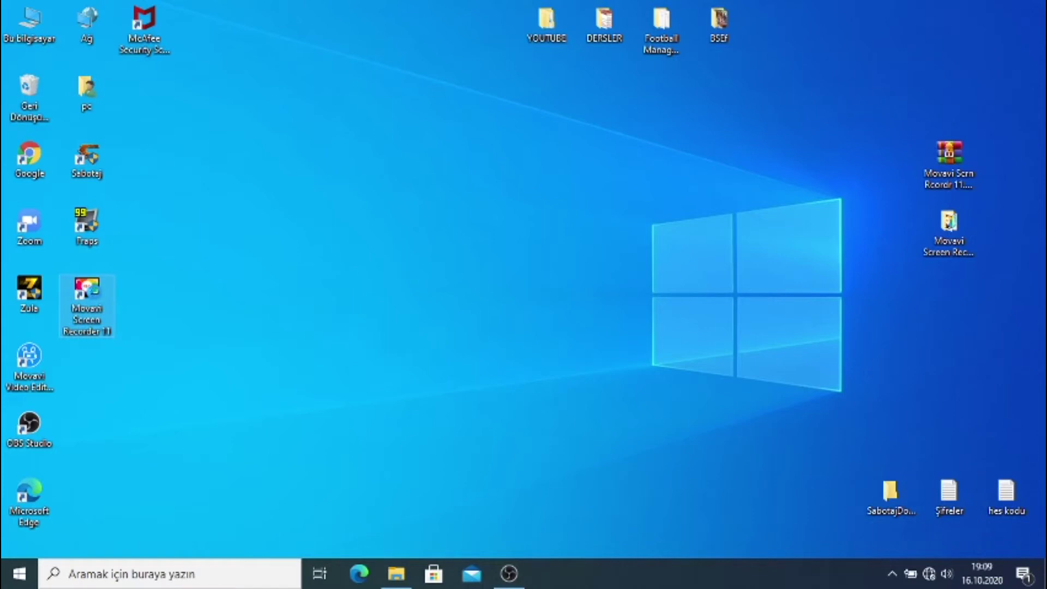
pyautogui.rightClick(91, 291)
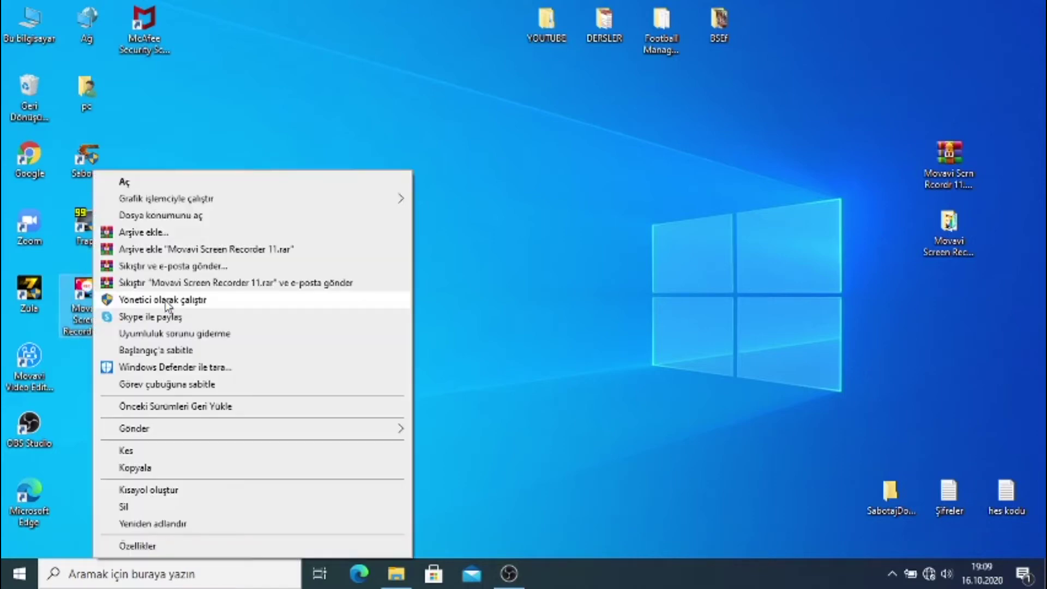
pyautogui.click(170, 216)
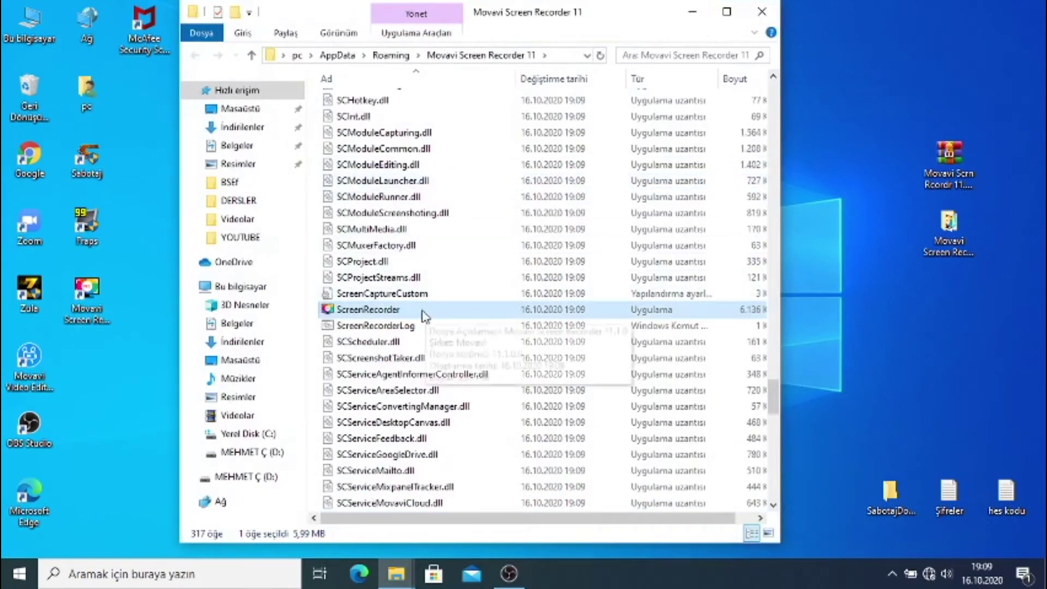
pyautogui.doubleClick(361, 310)
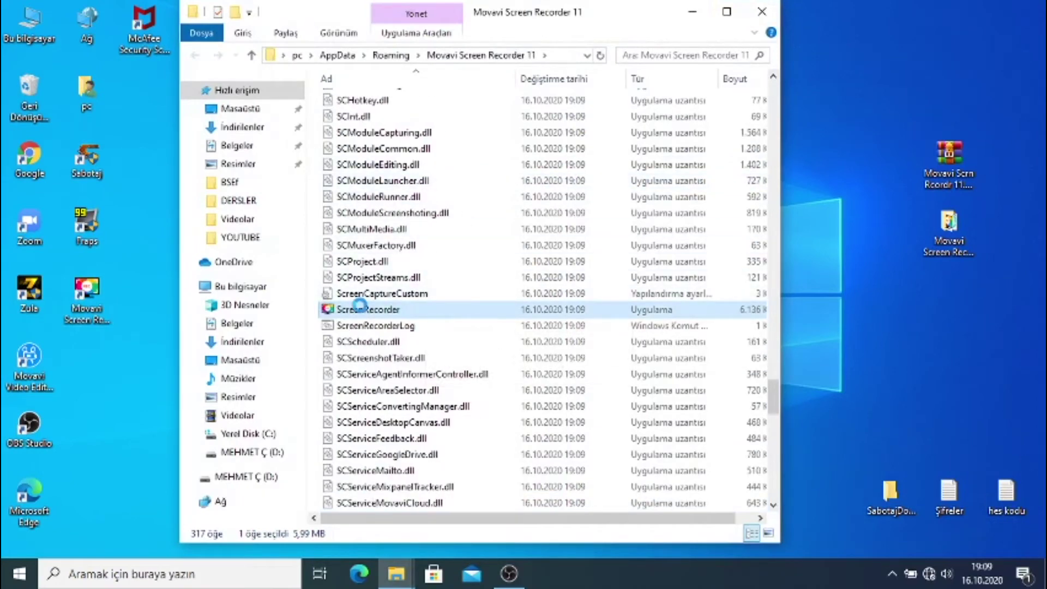
pyautogui.rightClick(360, 308)
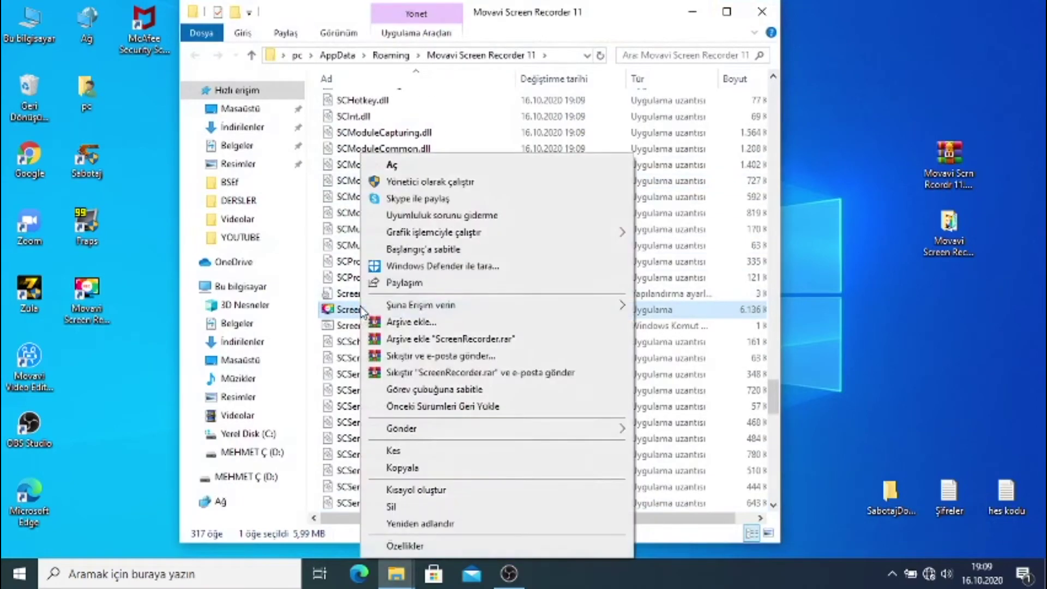
pyautogui.click(403, 504)
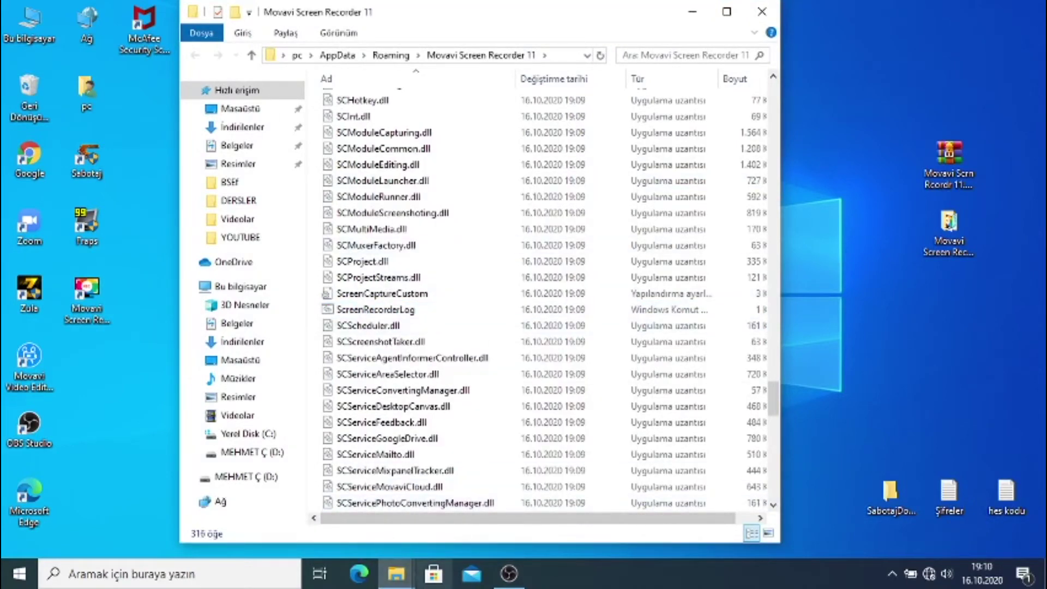
# Step: Extract the Fix folder from Fix.rar into the Movavi Screen Recorder 11.1.0.0 setup folder and close the archive
pyautogui.moveTo(409, 580)
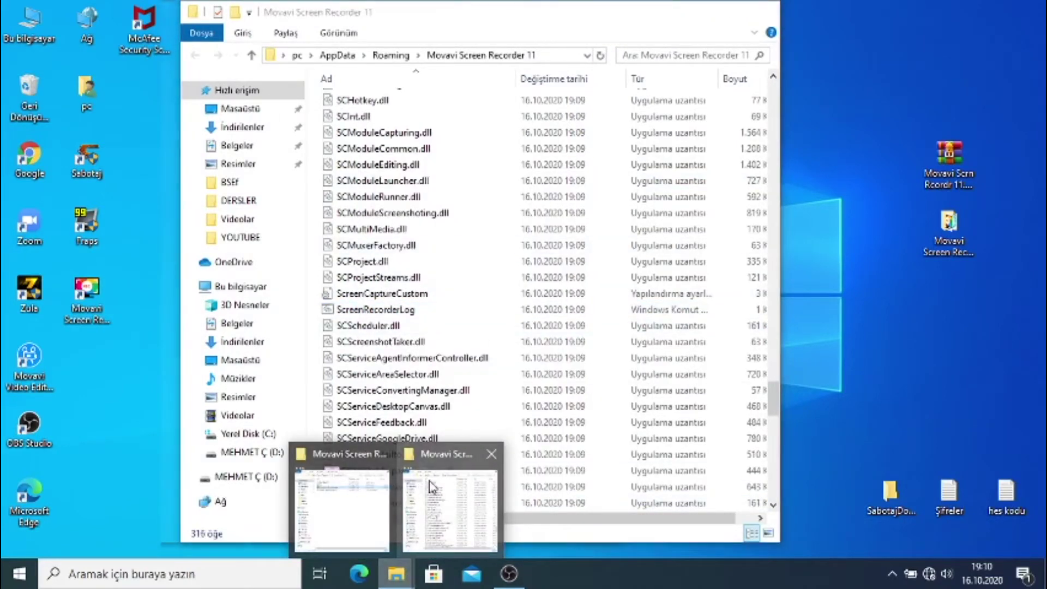
pyautogui.click(381, 490)
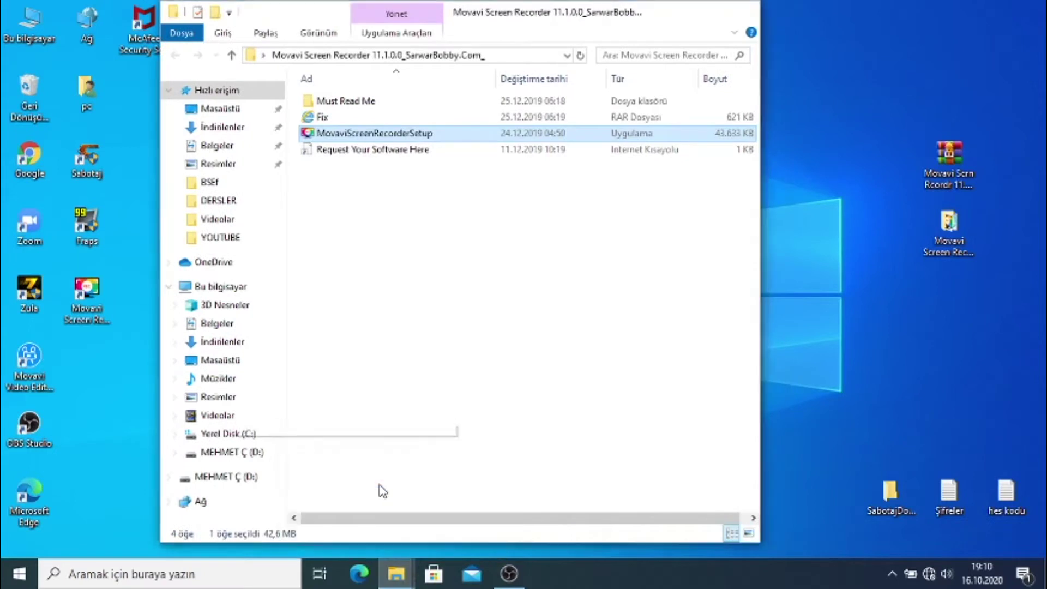
pyautogui.rightClick(351, 116)
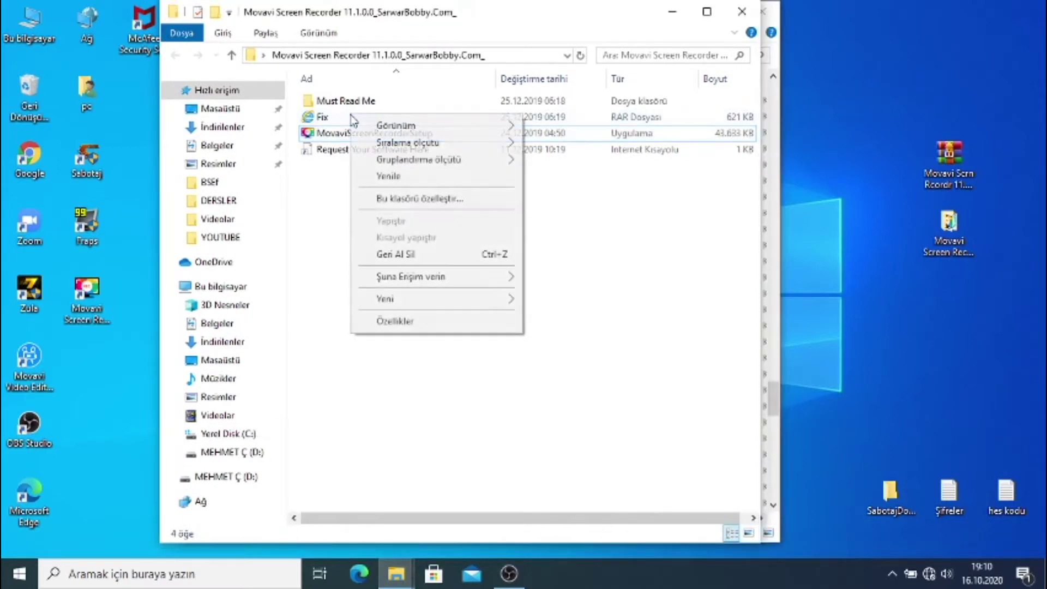
pyautogui.click(310, 199)
pyautogui.click(319, 119)
pyautogui.rightClick(319, 119)
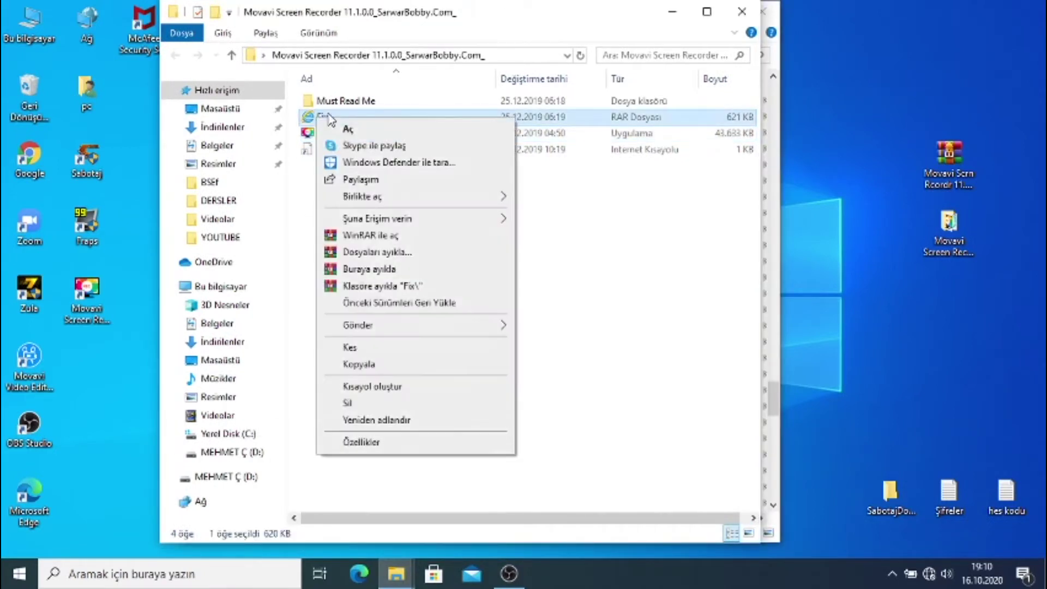
pyautogui.click(380, 237)
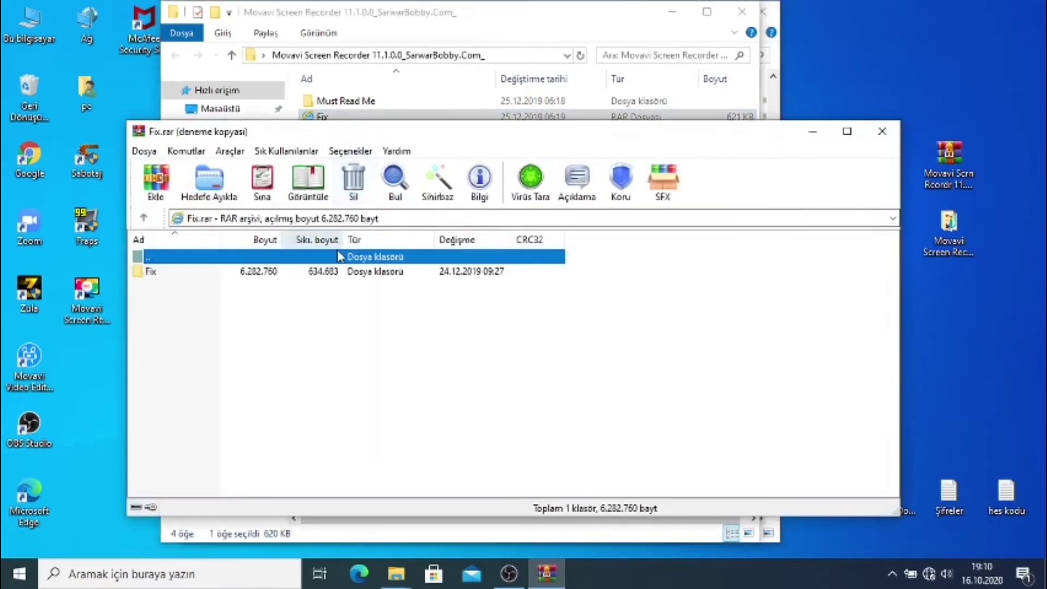
pyautogui.moveTo(540, 134); pyautogui.dragTo(523, 272)
pyautogui.moveTo(397, 413); pyautogui.dragTo(355, 199)
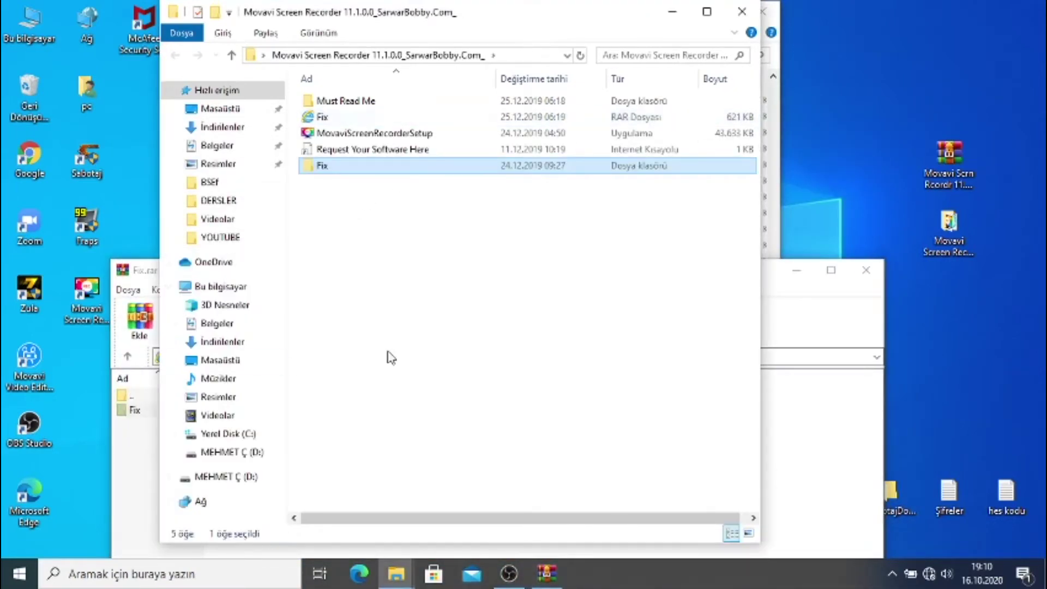
pyautogui.click(775, 277)
pyautogui.click(865, 271)
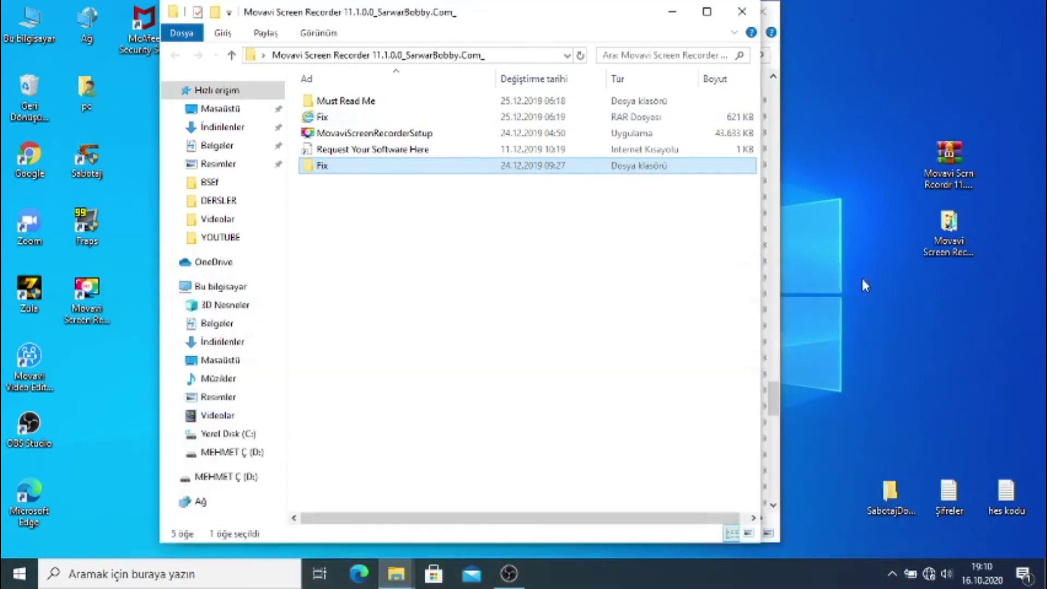
# Step: Move the ScreenRecorder application from the extracted Fix folder into the Movavi Screen Recorder 11 installation folder
pyautogui.doubleClick(458, 169)
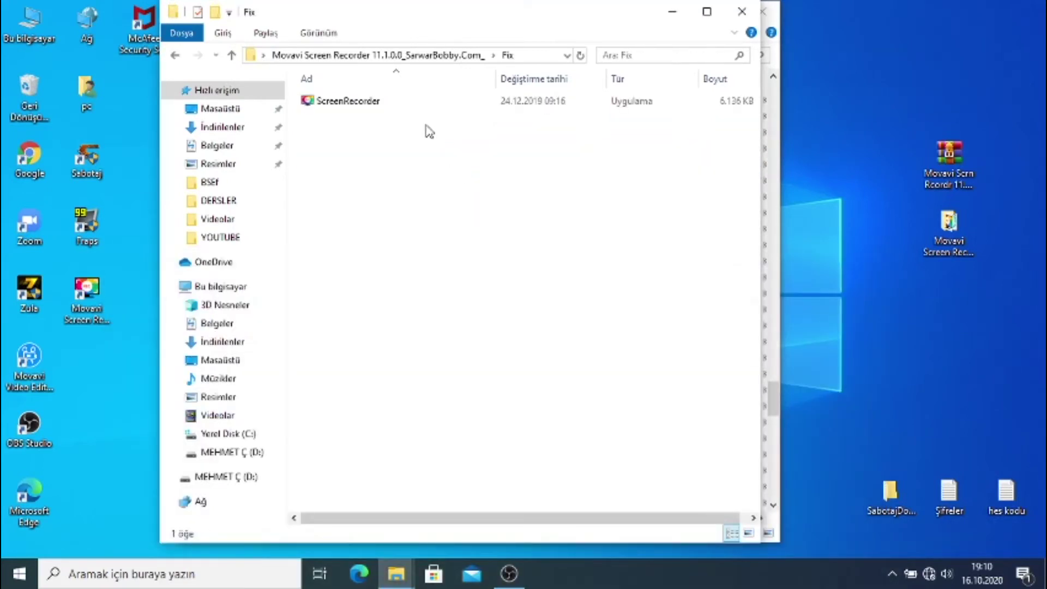
pyautogui.moveTo(416, 104); pyautogui.dragTo(397, 173)
pyautogui.click(381, 143)
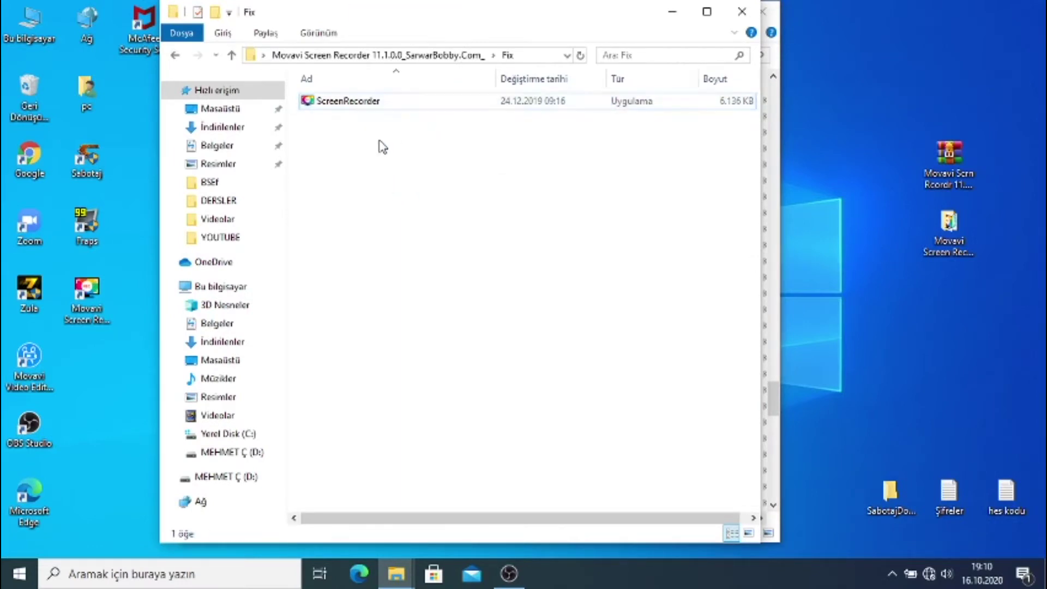
pyautogui.moveTo(395, 573)
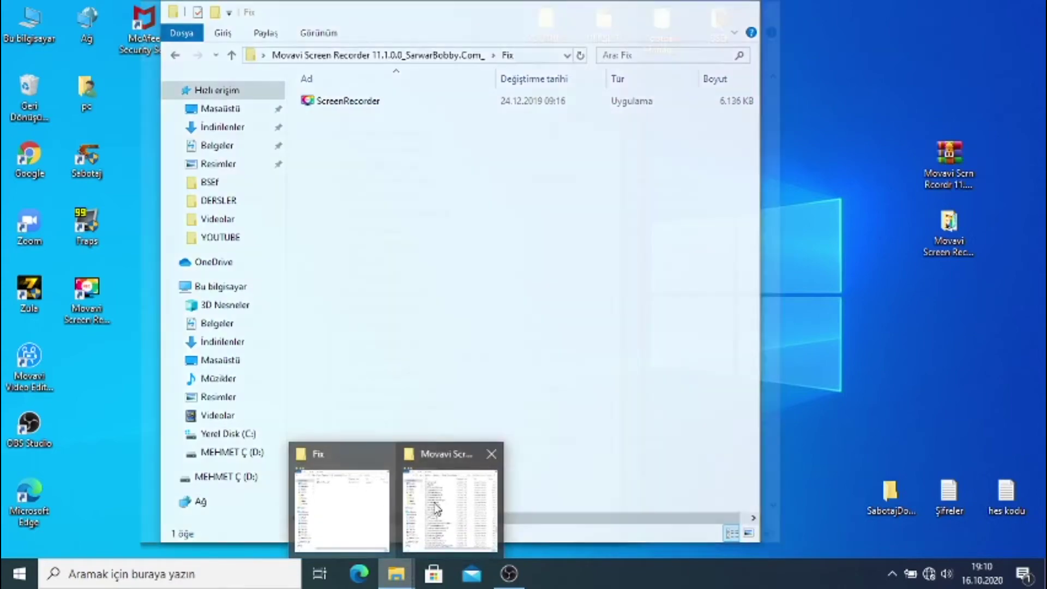
pyautogui.click(437, 509)
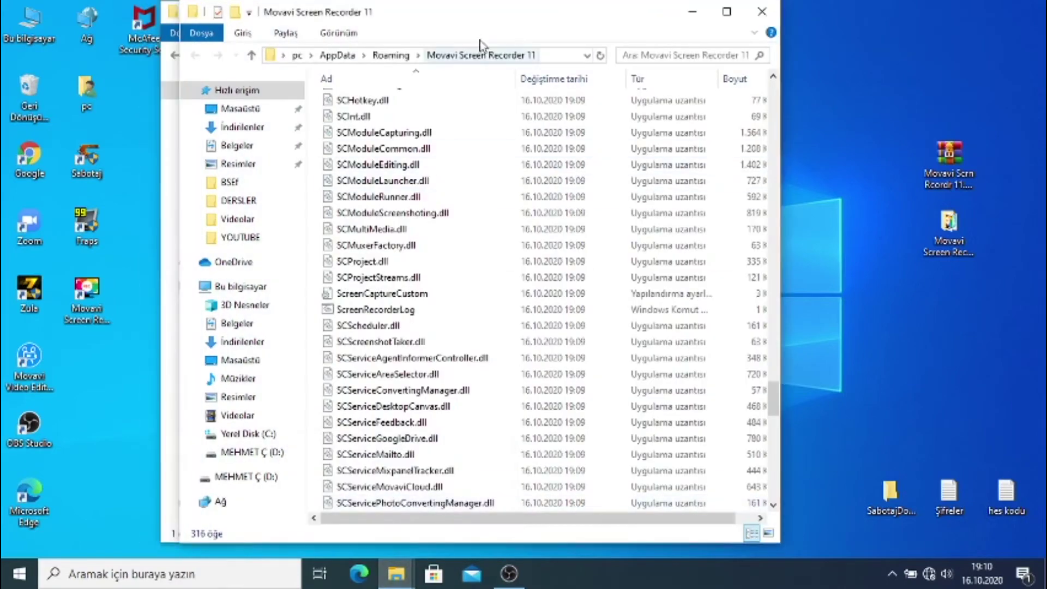
pyautogui.click(693, 11)
pyautogui.moveTo(410, 104); pyautogui.dragTo(432, 358)
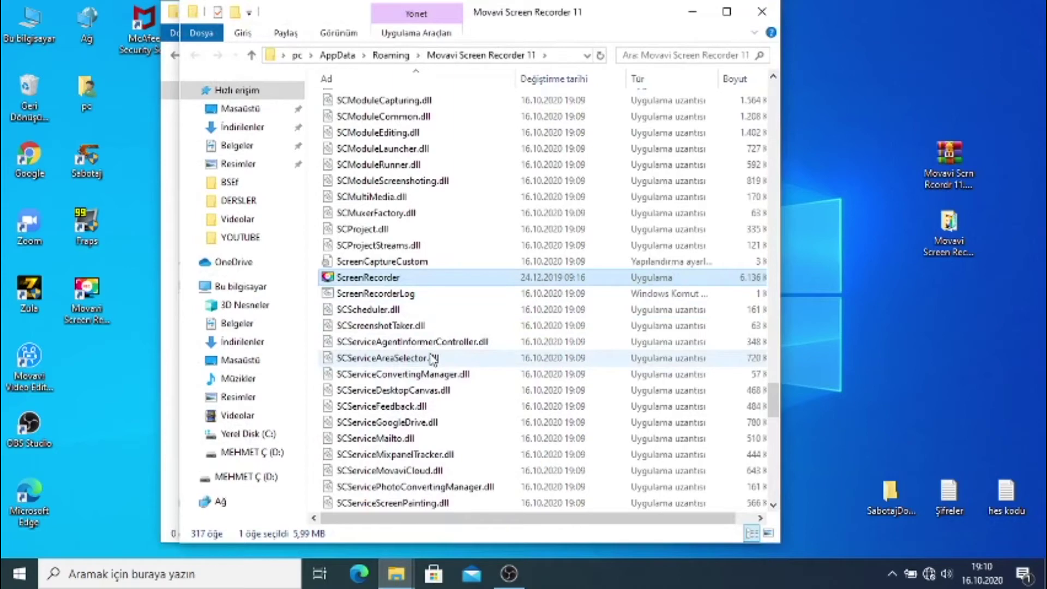
# Step: Close both folder windows and launch Movavi Screen Recorder 11 from its shortcut, moved to the middle of the desktop
pyautogui.click(752, 12)
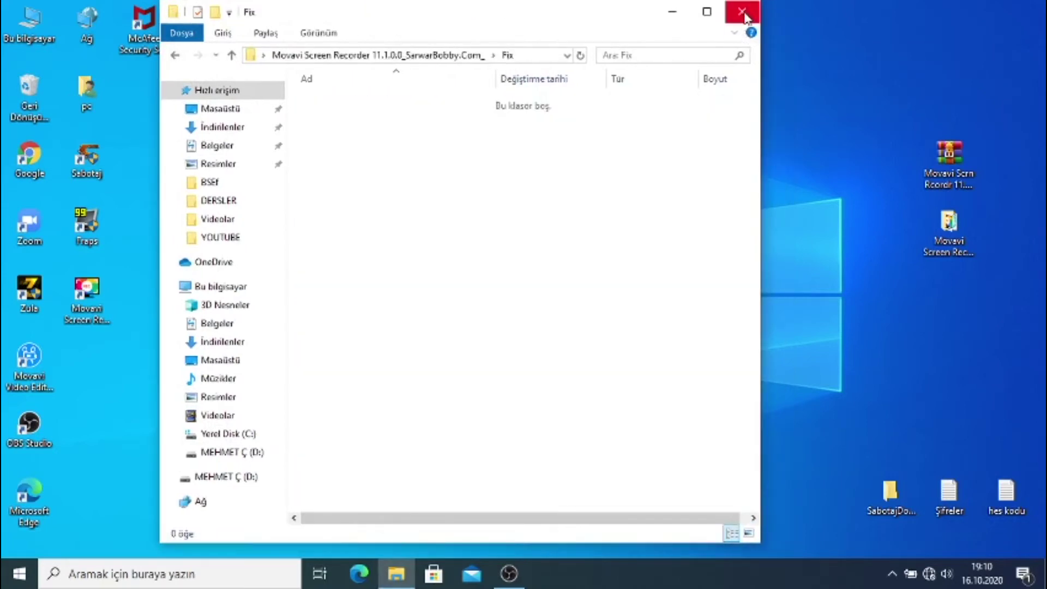
pyautogui.click(742, 12)
pyautogui.moveTo(86, 295); pyautogui.dragTo(605, 300)
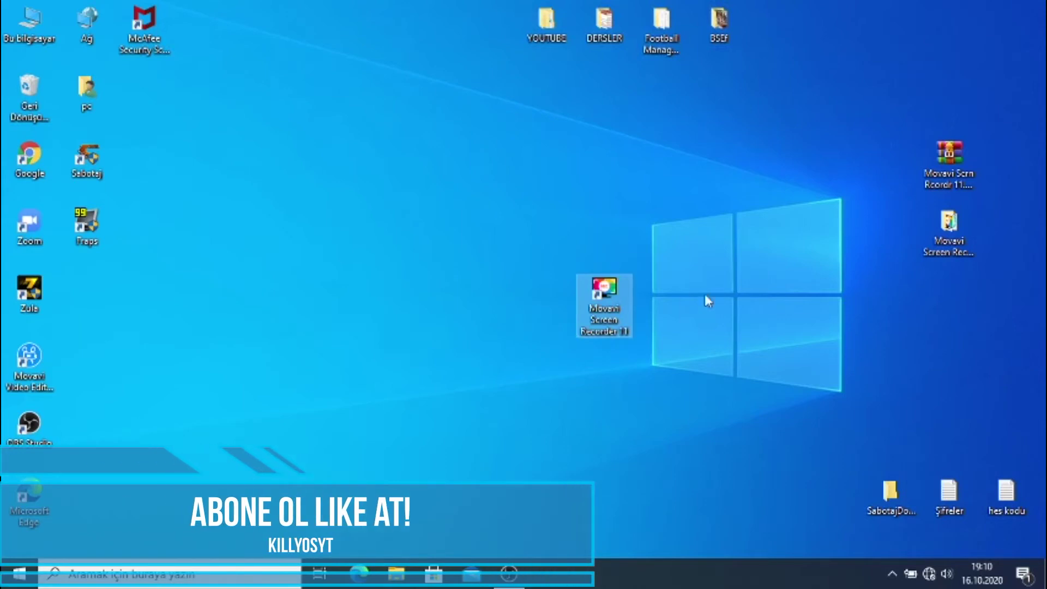
pyautogui.doubleClick(627, 299)
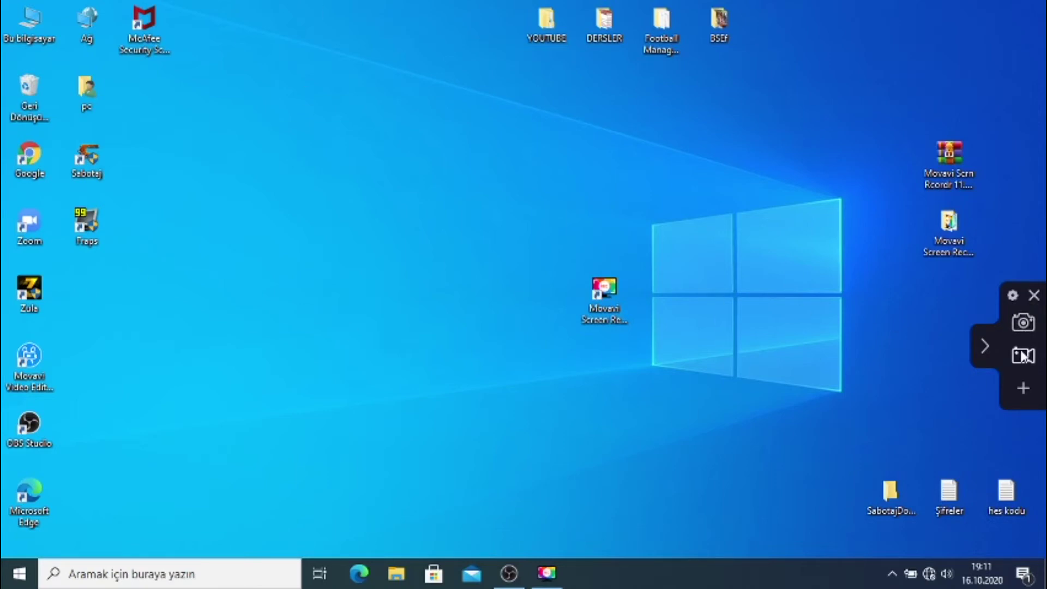
# Step: Open the recorder's preferences and review the basic and additional options of the general settings
pyautogui.click(1012, 297)
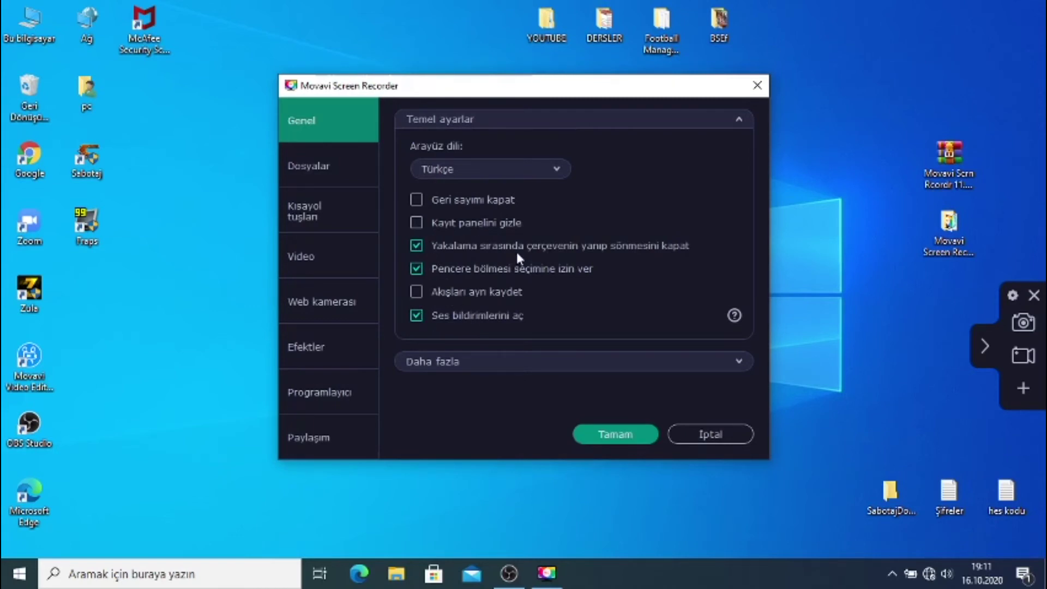
pyautogui.click(489, 367)
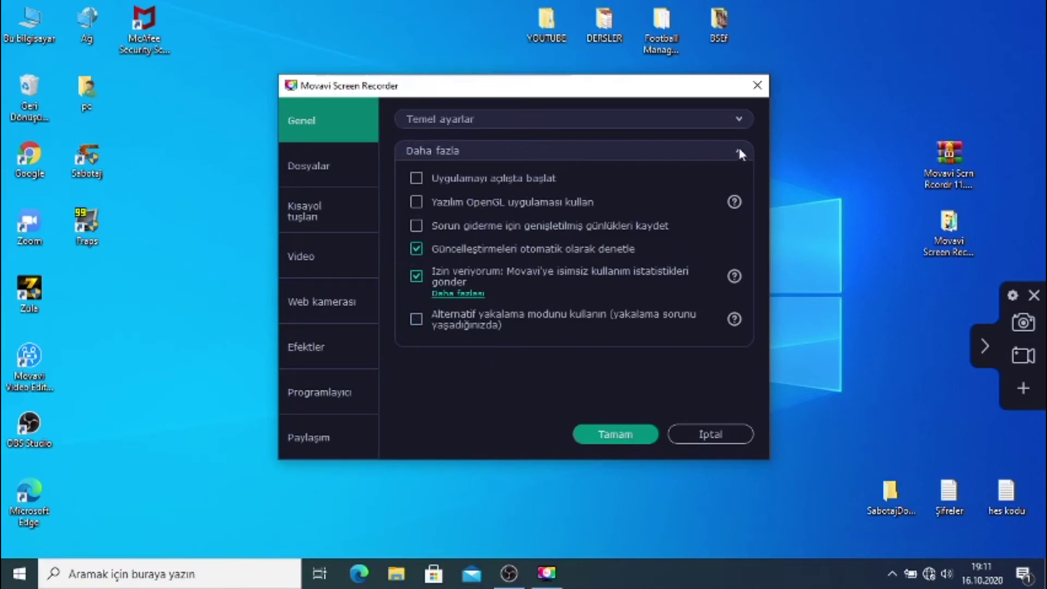
pyautogui.click(718, 119)
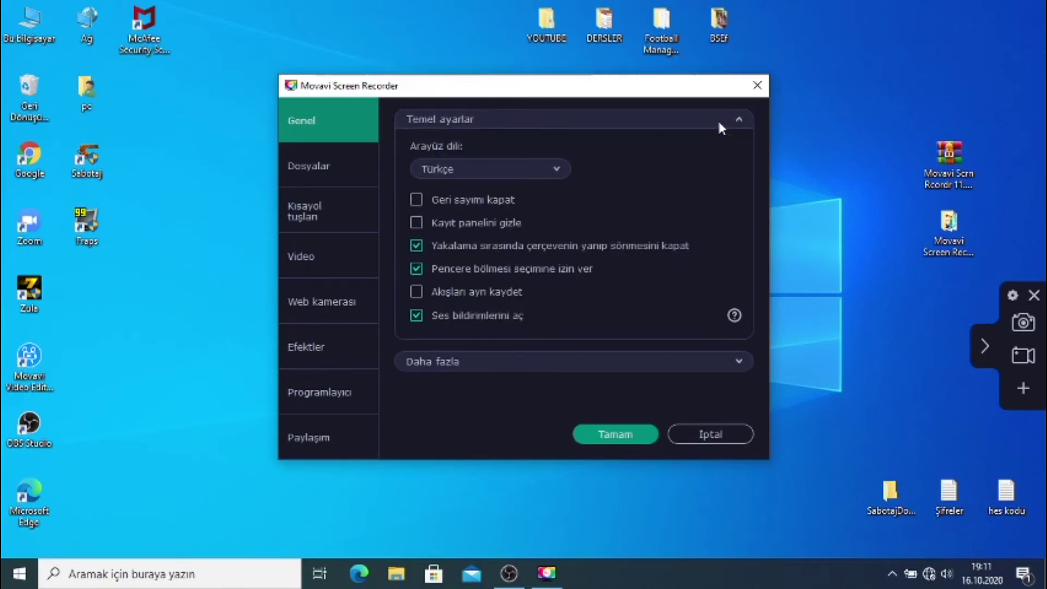
# Step: Review the file settings, including the output video folder chooser and the available default screenshot formats, leaving them as they are
pyautogui.click(369, 171)
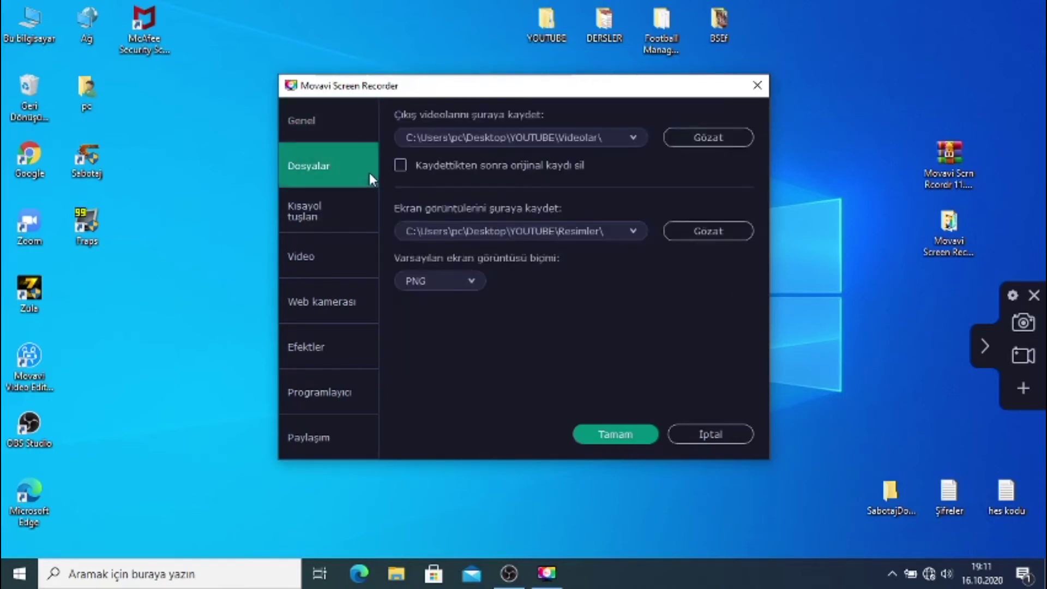
pyautogui.click(701, 134)
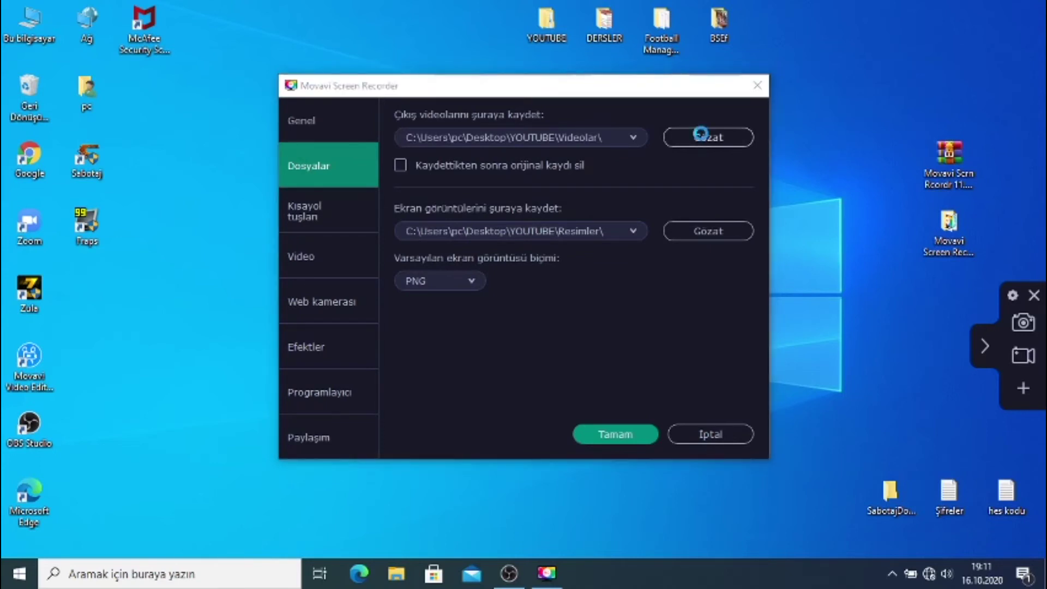
pyautogui.scroll(-3, 336, 335)
pyautogui.scroll(3, 338, 340)
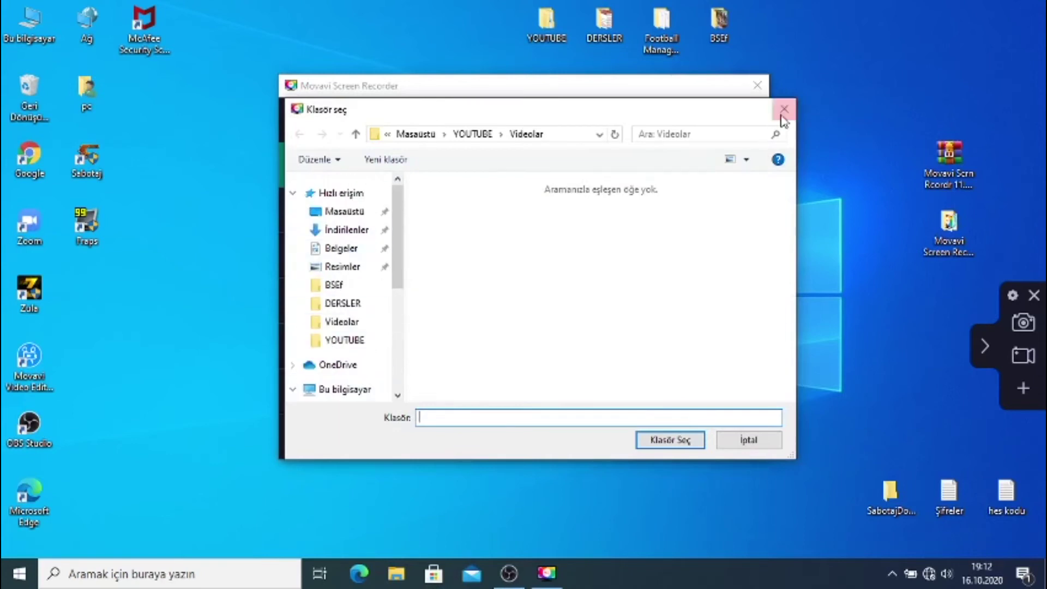
pyautogui.click(784, 109)
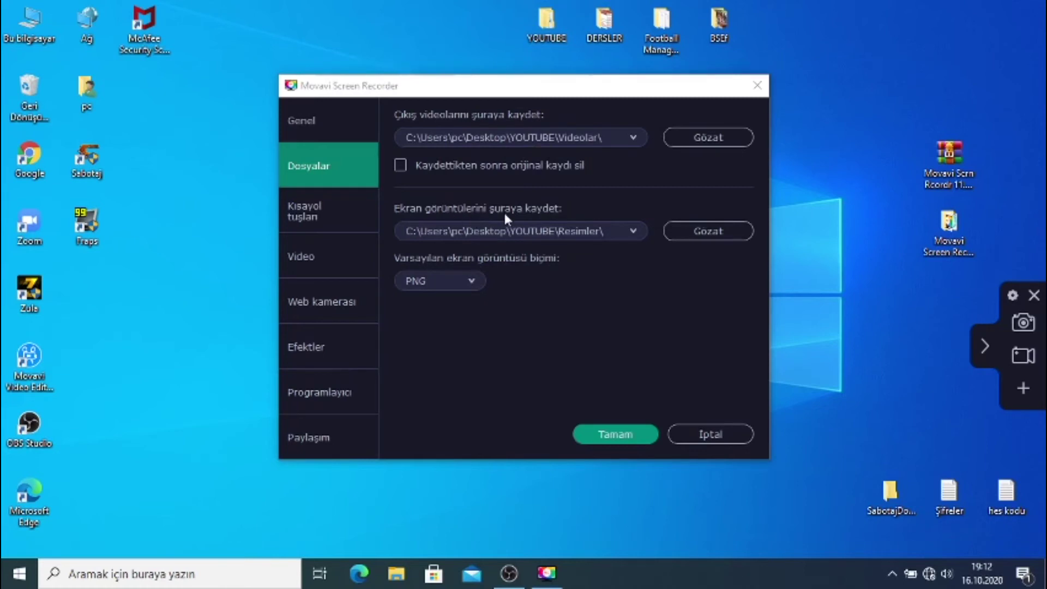
pyautogui.click(445, 280)
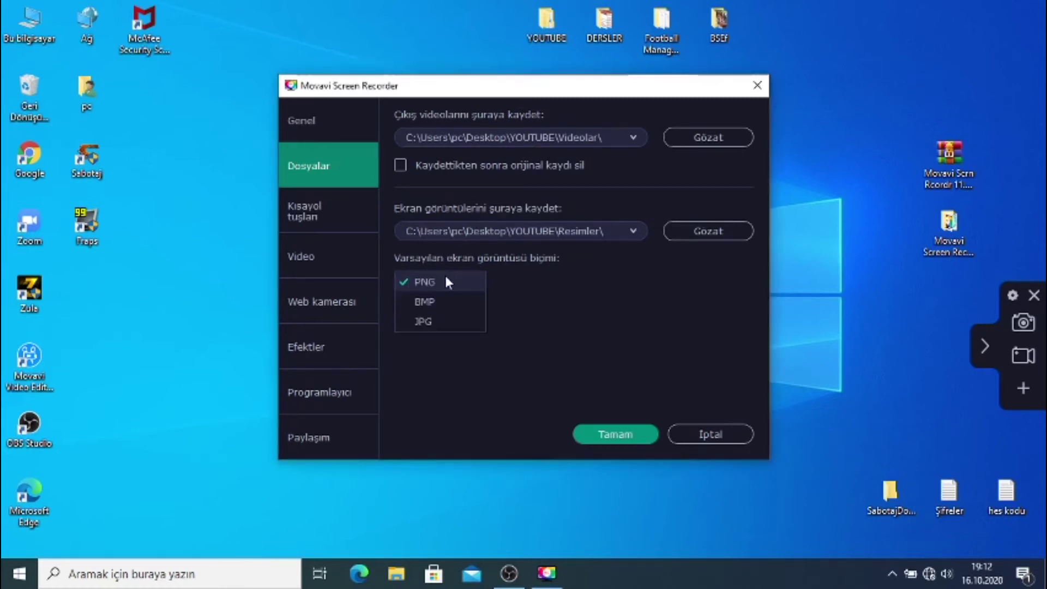
pyautogui.click(532, 321)
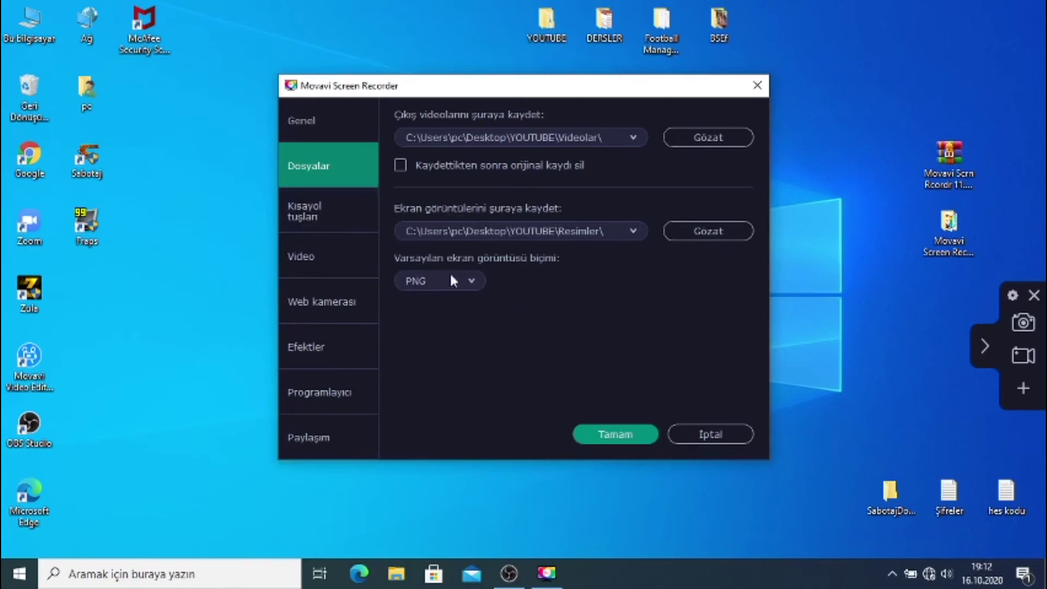
# Step: In the shortcut key settings, try F8 for starting and stopping a recording and replace it with F6
pyautogui.click(369, 220)
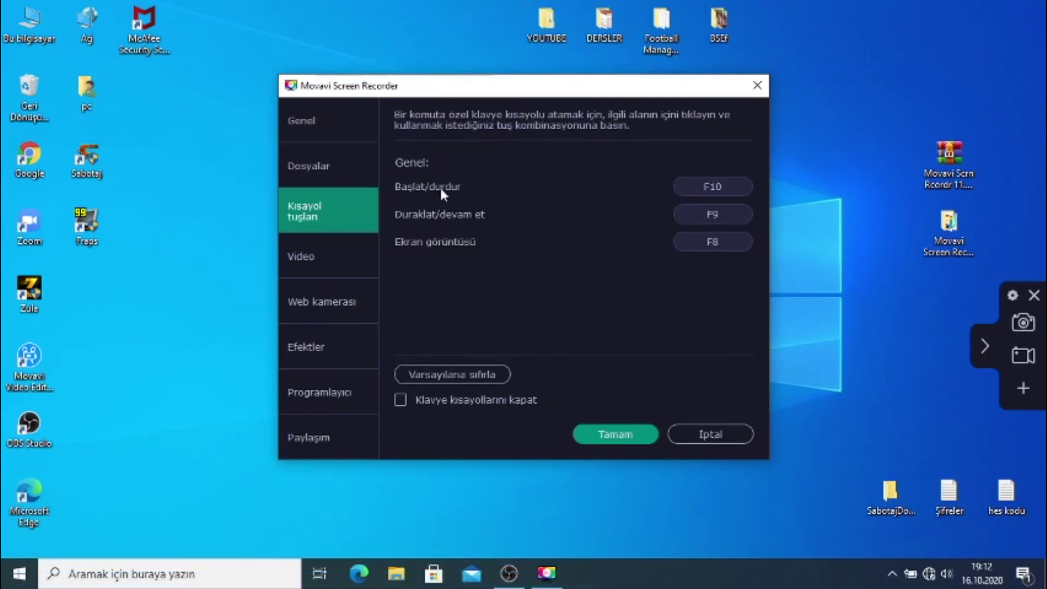
pyautogui.click(731, 192)
pyautogui.press('s')
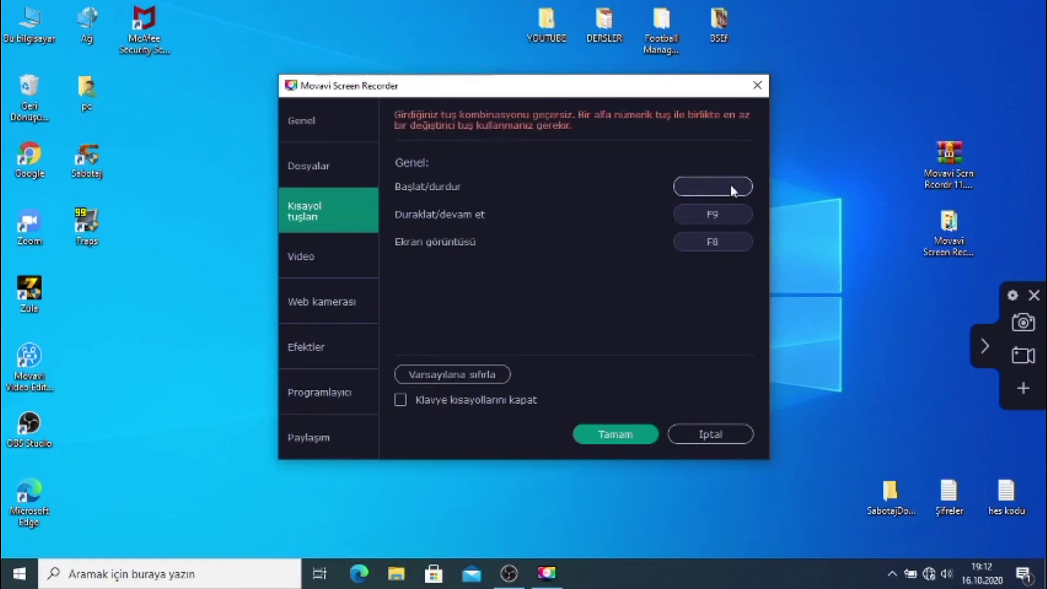
pyautogui.press('F8')
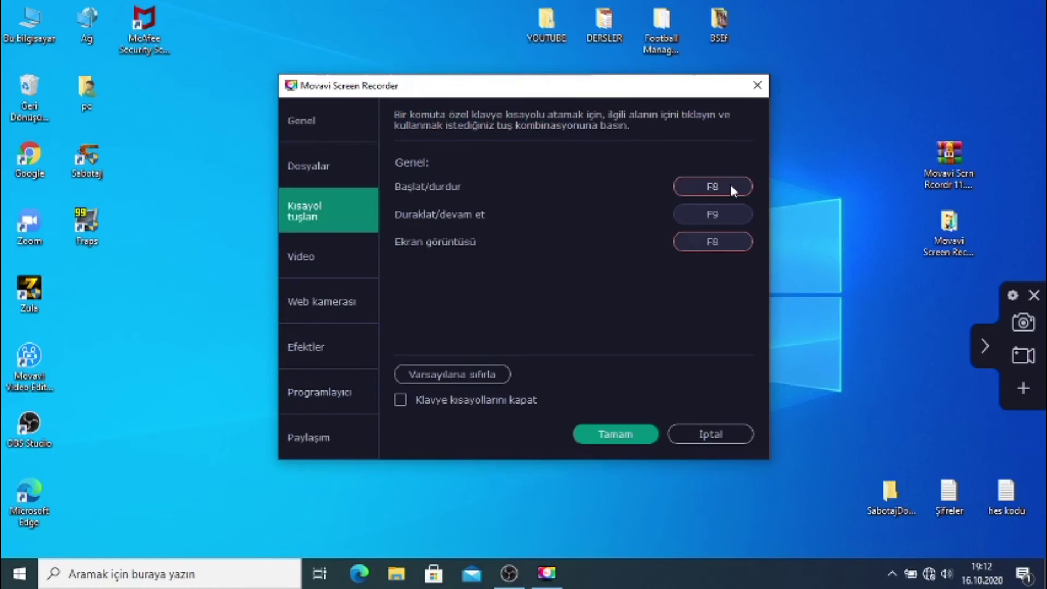
pyautogui.click(730, 182)
pyautogui.press('F6')
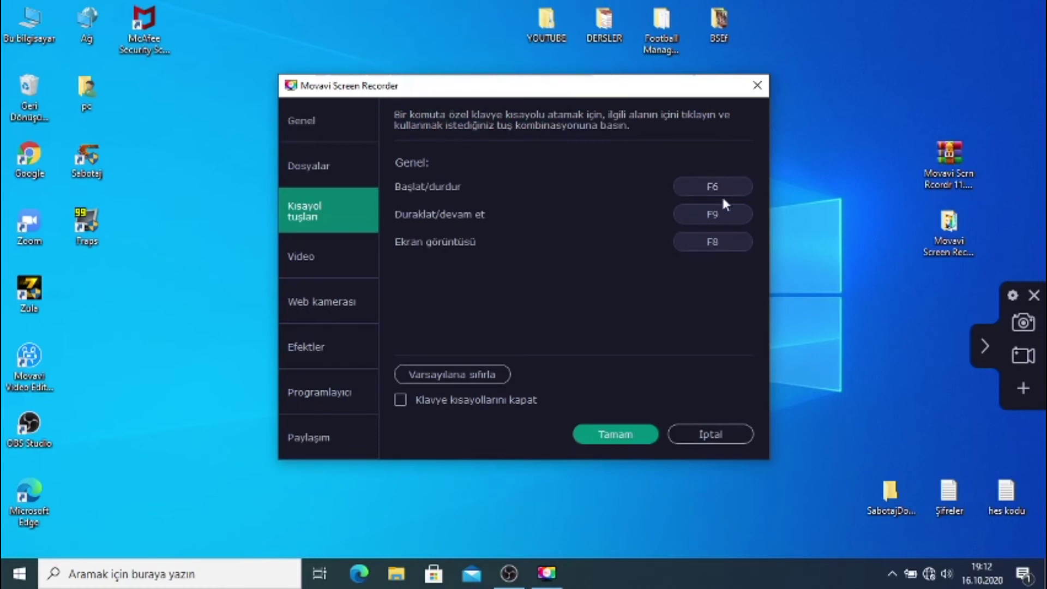
# Step: Try Ctrl+T as the start/stop recording shortcut and set it back to F10
pyautogui.click(712, 186)
pyautogui.press('ctrl')
pyautogui.hotkey('ctrl', 't')
pyautogui.click(711, 188)
pyautogui.press('F10')
# Step: Review the frame rate in the video settings and the camera choices in the webcam settings
pyautogui.click(323, 250)
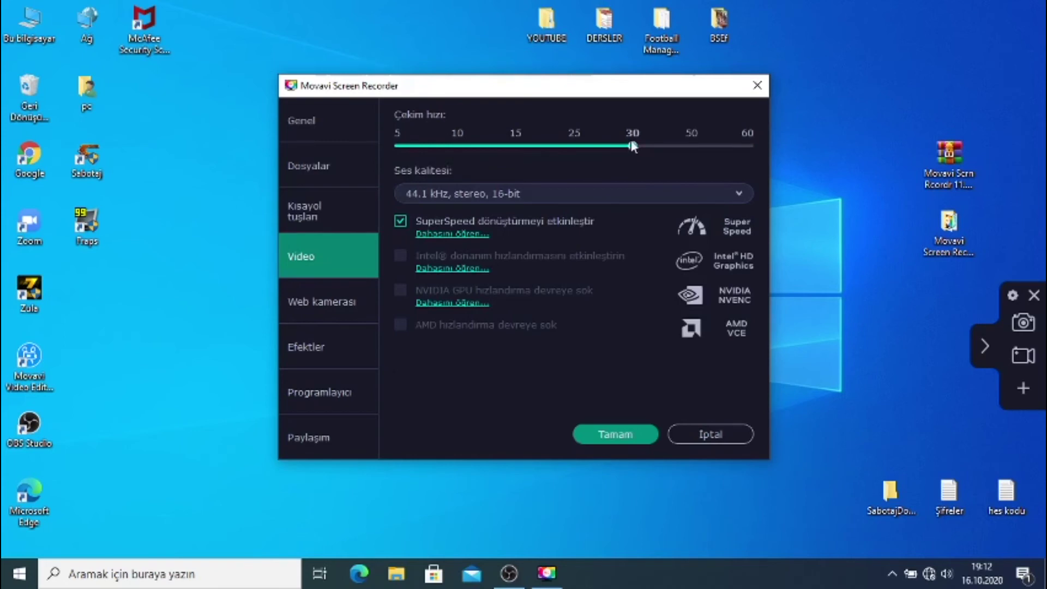
pyautogui.moveTo(633, 146)
pyautogui.mouseDown()
pyautogui.moveTo(678, 154)
pyautogui.moveTo(567, 152)
pyautogui.moveTo(740, 145)
pyautogui.moveTo(632, 153)
pyautogui.mouseUp()
pyautogui.click(360, 311)
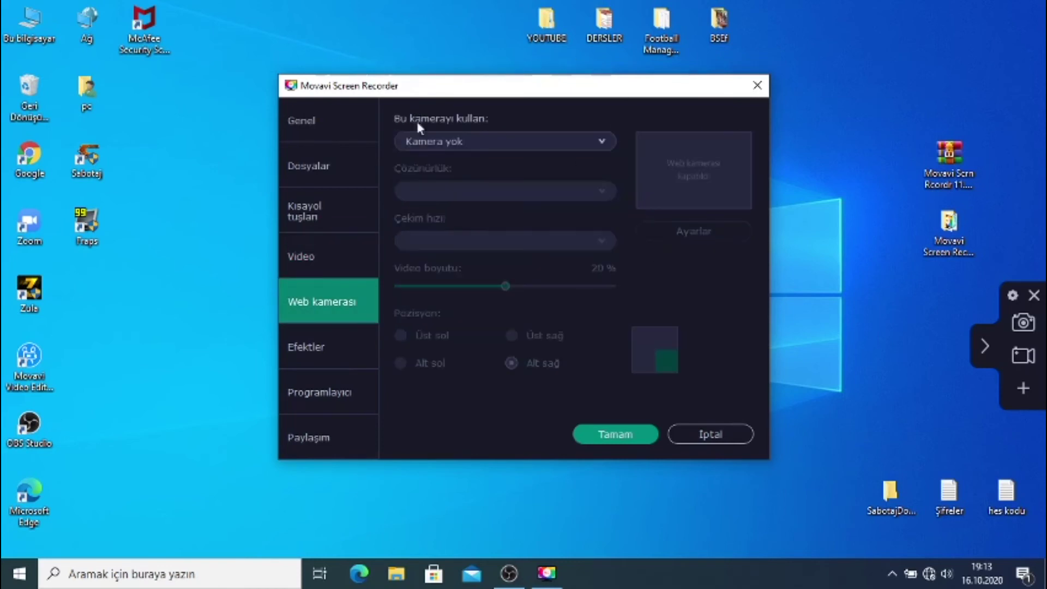
pyautogui.click(583, 143)
pyautogui.click(583, 145)
pyautogui.click(556, 143)
pyautogui.click(519, 142)
# Step: Examine the cursor, click and keystroke capture options in the effects settings
pyautogui.click(343, 346)
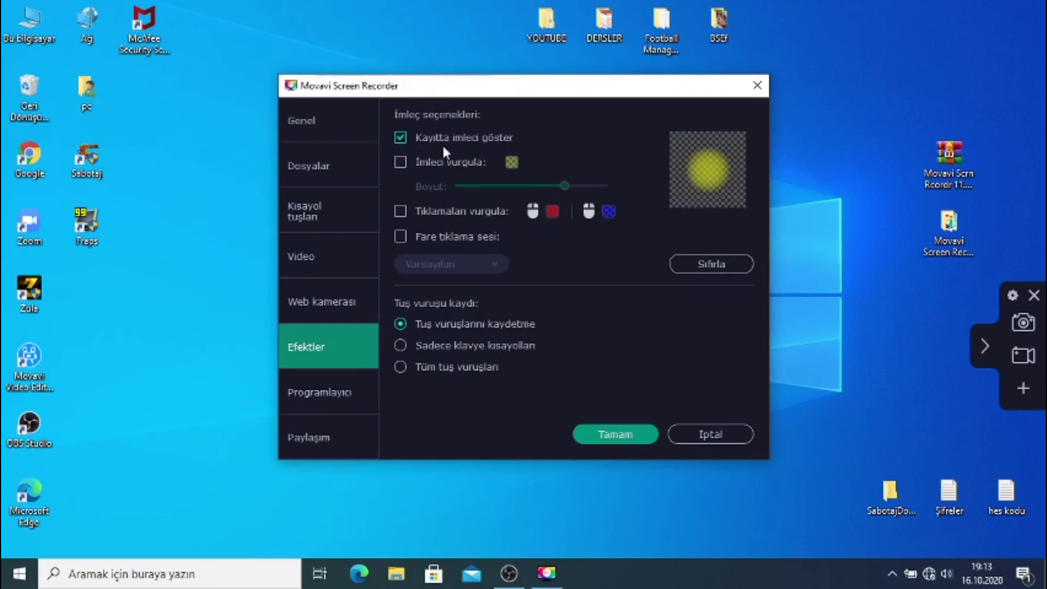
pyautogui.click(807, 261)
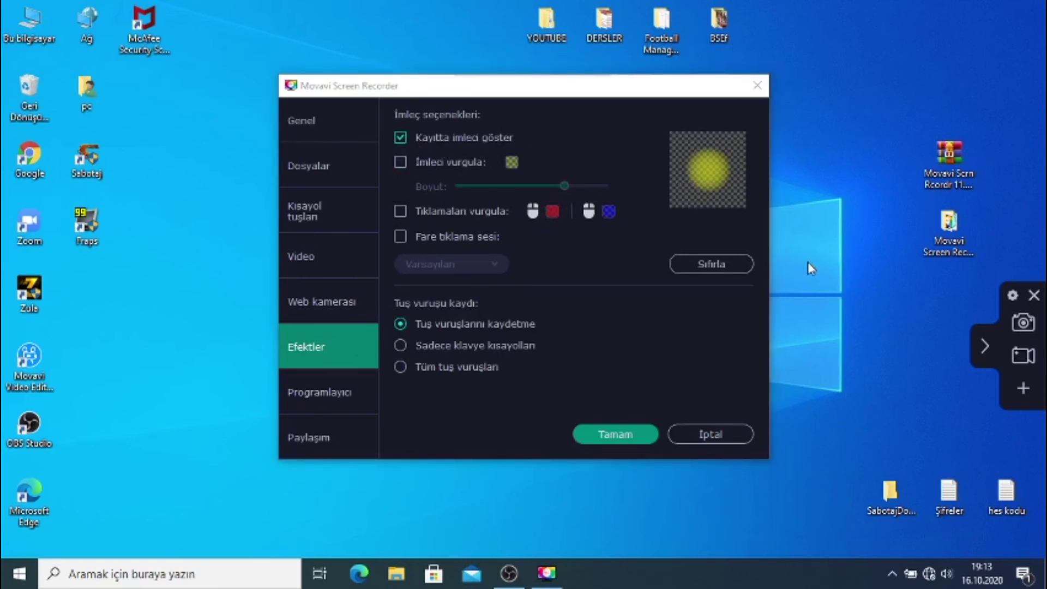
pyautogui.rightClick(807, 261)
pyautogui.click(807, 244)
pyautogui.rightClick(807, 244)
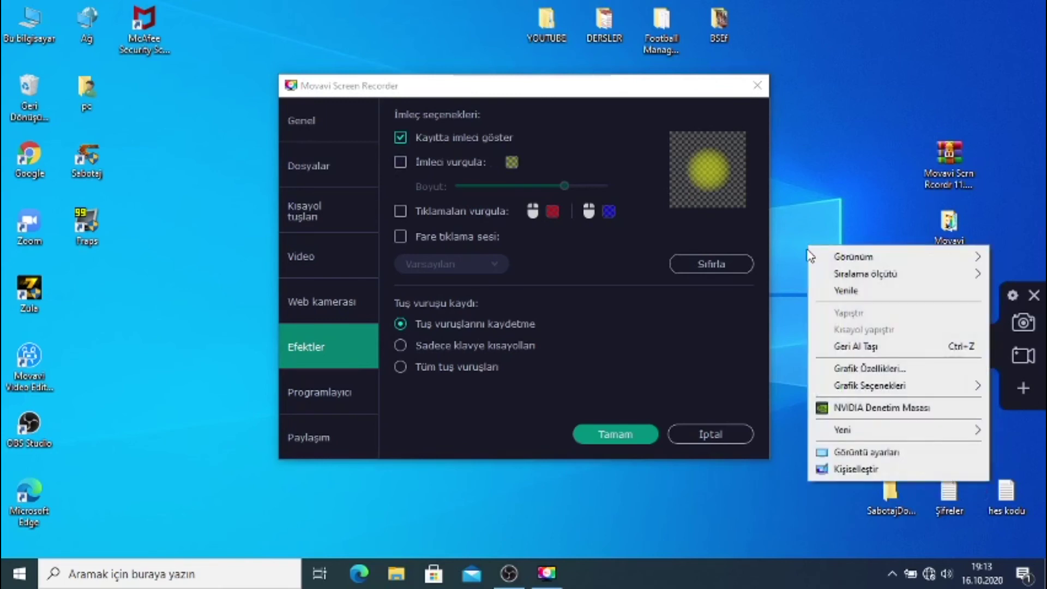
pyautogui.click(587, 356)
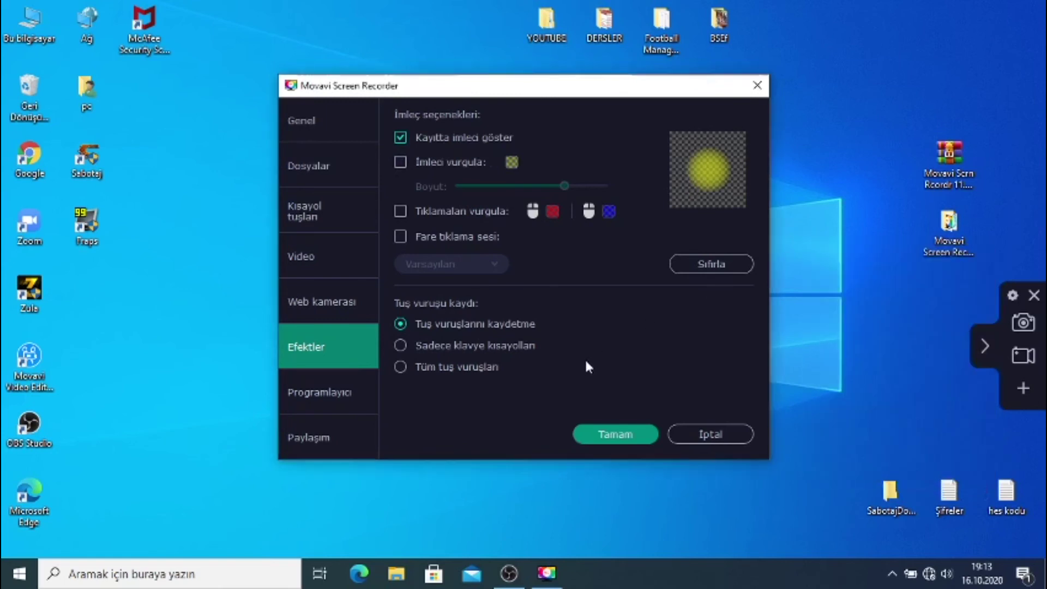
# Step: Enable the recording time limit in the scheduler settings with a duration of 00:02:00 and no action after recording
pyautogui.click(355, 388)
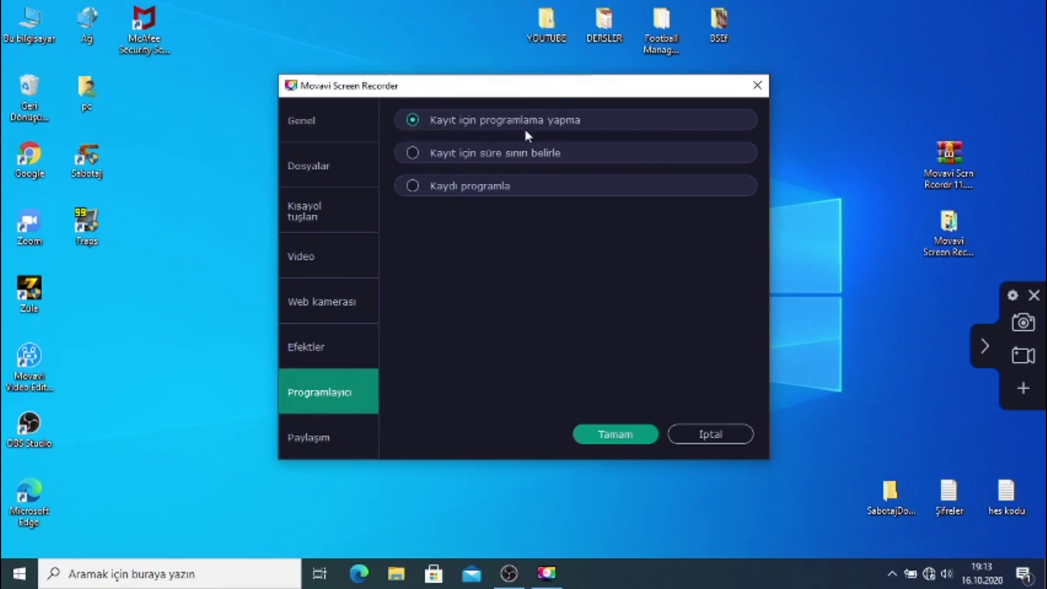
pyautogui.click(412, 155)
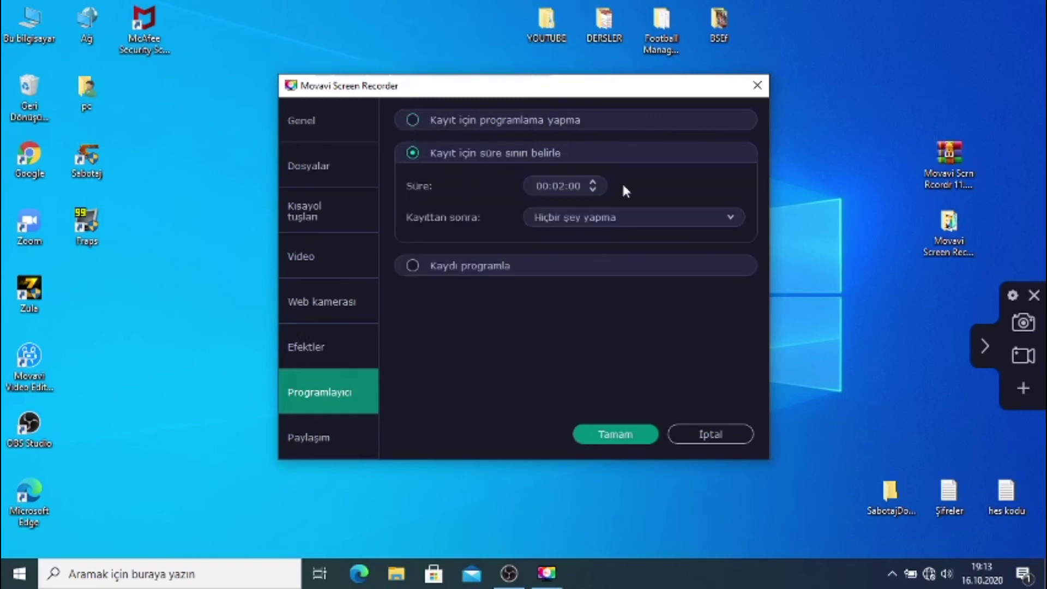
pyautogui.click(593, 183)
pyautogui.click(592, 182)
pyautogui.click(593, 183)
pyautogui.click(593, 183)
pyautogui.click(591, 188)
pyautogui.click(591, 188)
pyautogui.click(591, 188)
pyautogui.click(591, 188)
pyautogui.click(593, 182)
pyautogui.click(593, 182)
pyautogui.click(594, 189)
pyautogui.click(593, 189)
pyautogui.click(607, 220)
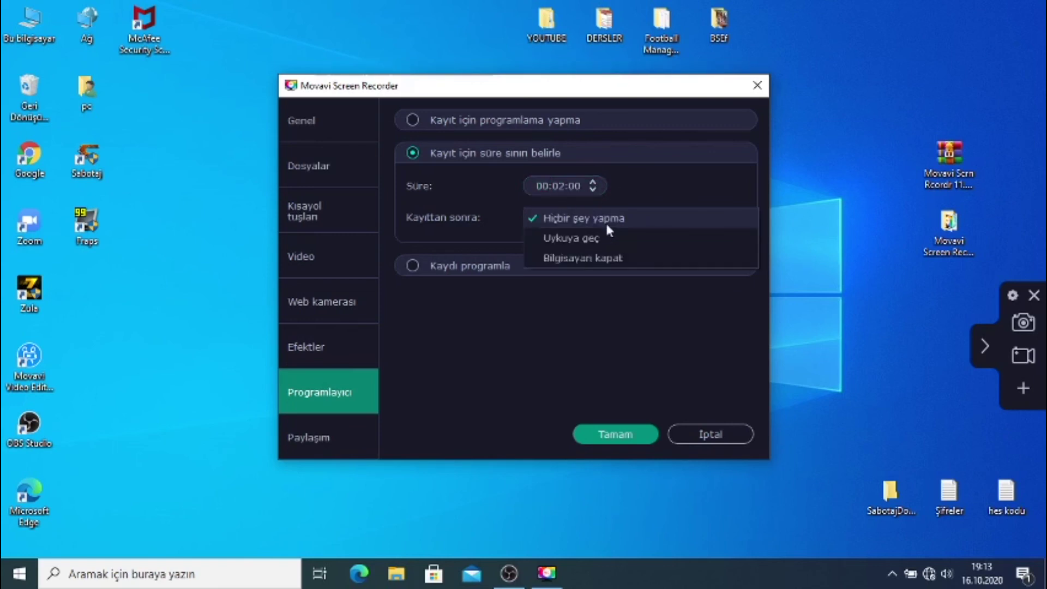
pyautogui.click(586, 301)
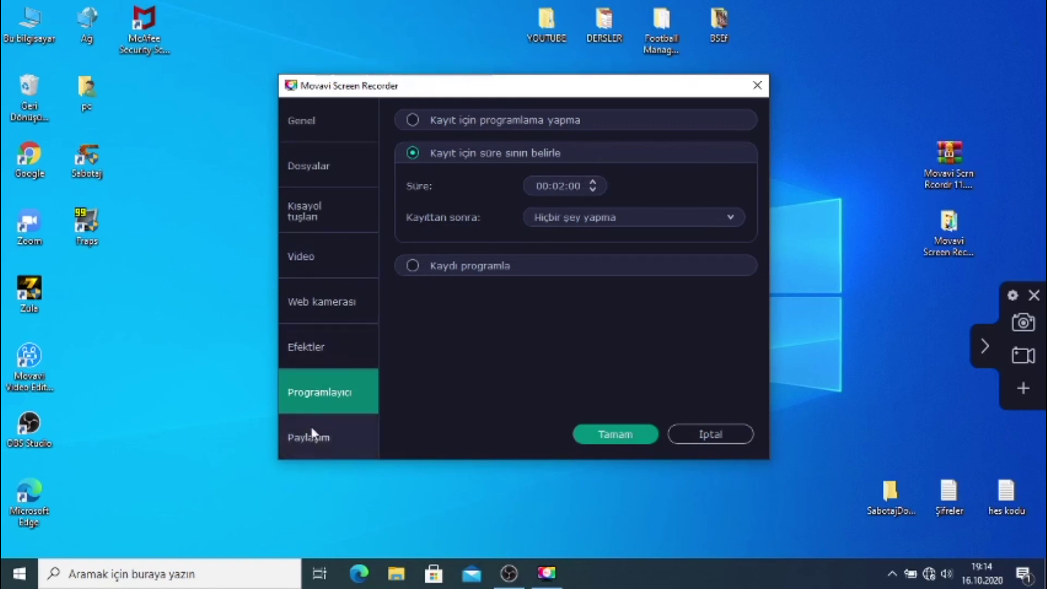
# Step: Check the sharing settings, return to the general settings and save the preferences
pyautogui.click(328, 438)
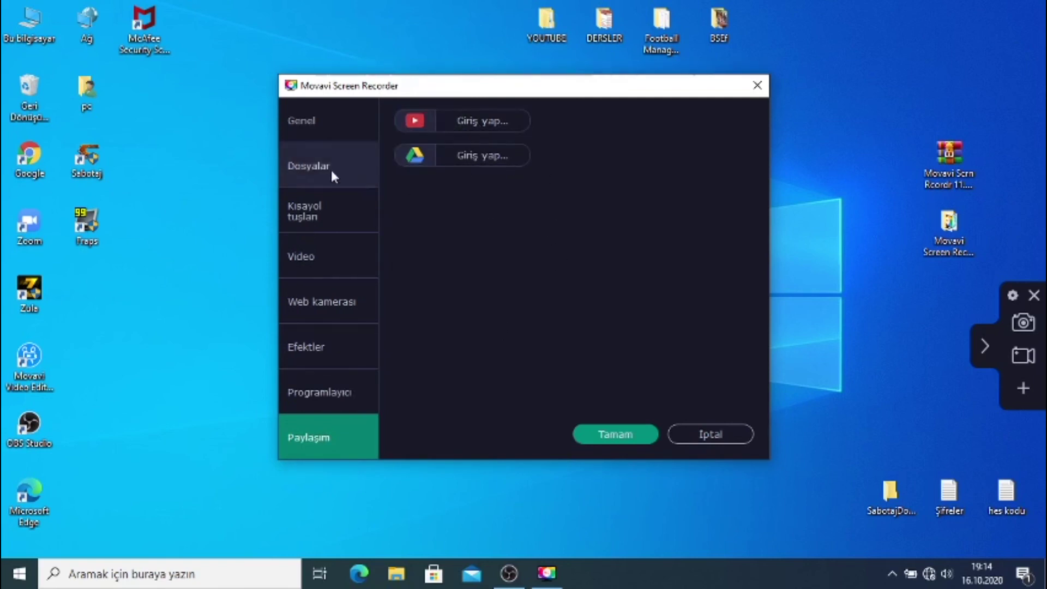
pyautogui.click(323, 131)
pyautogui.click(615, 435)
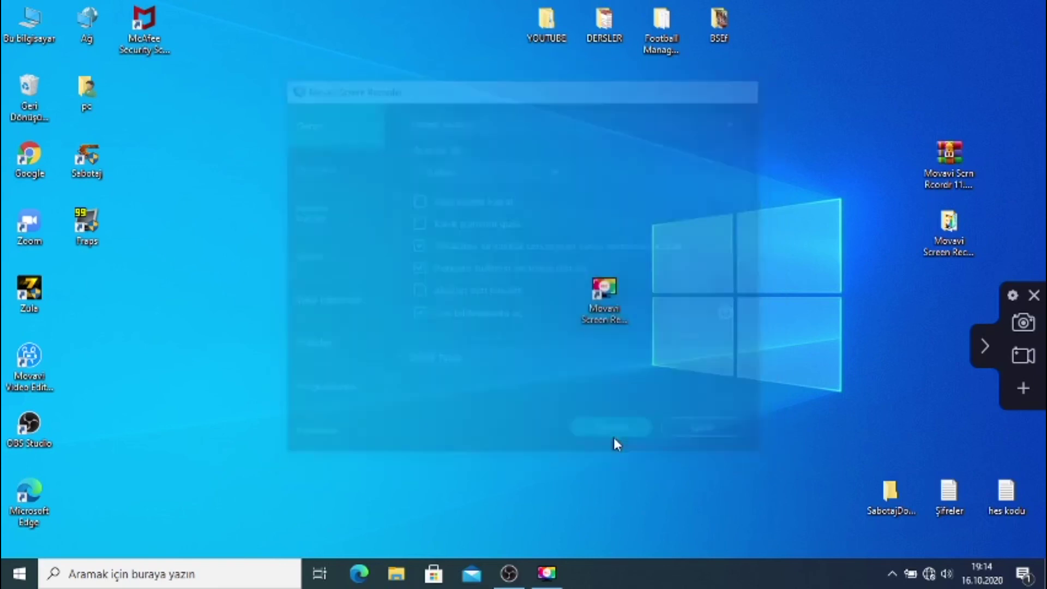